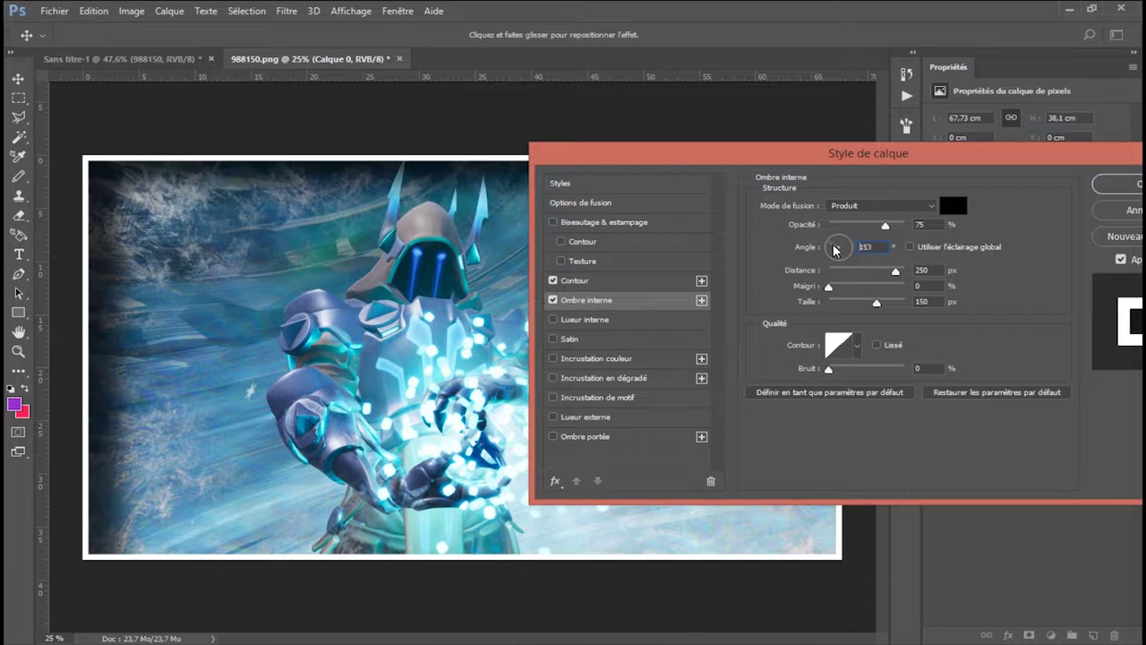
Set the inner shadow's angle to 130° and add an inner glow with Eclaircir blending and a 250 px size
type("120")
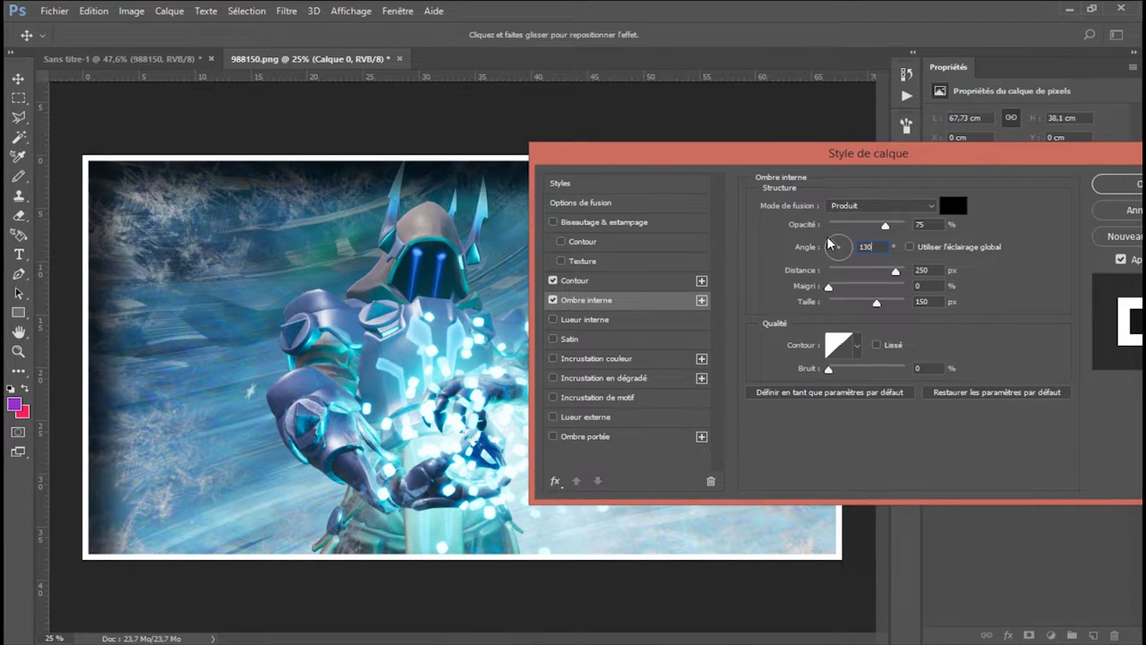
left_click_drag(788, 153, 783, 113)
left_click(582, 280)
left_click(877, 163)
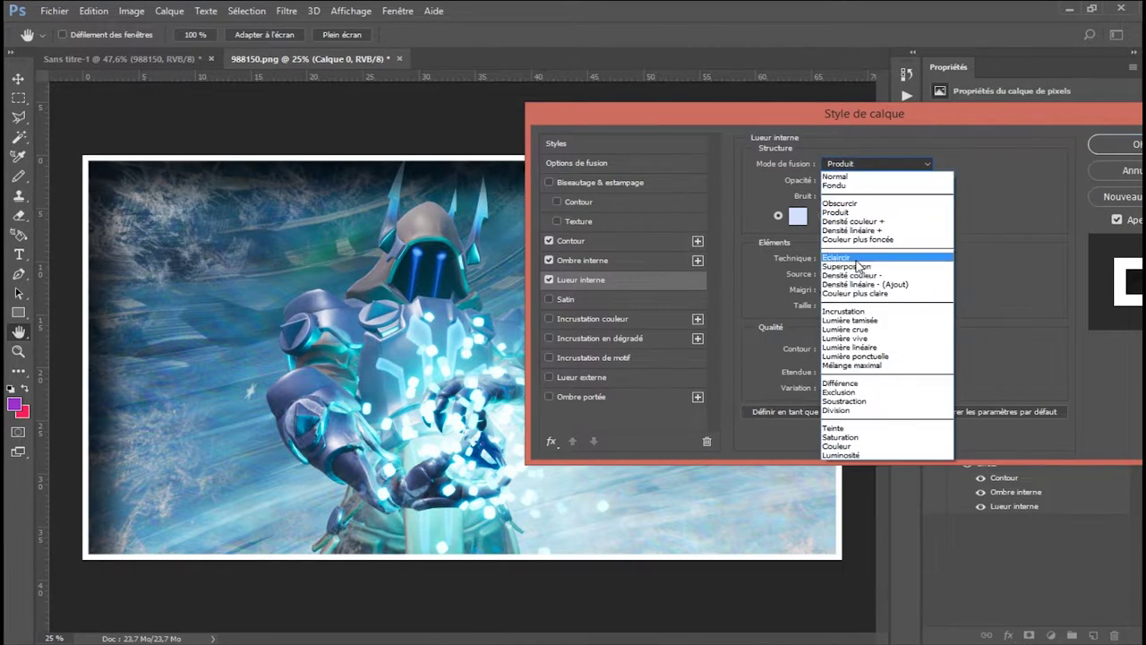
left_click(851, 259)
left_click_drag(836, 305, 923, 306)
Colour the inner glow magenta (ff00ea) and set its blend mode to Superposition
left_click(797, 216)
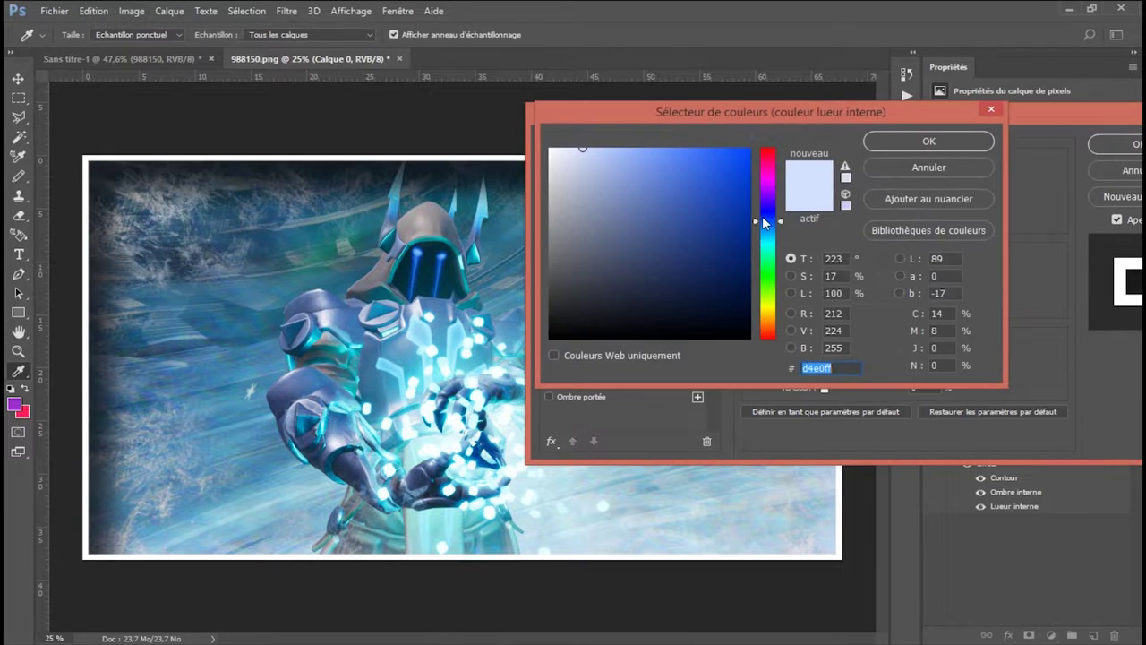
left_click_drag(761, 229, 761, 187)
left_click(936, 143)
left_click(796, 214)
left_click(750, 150)
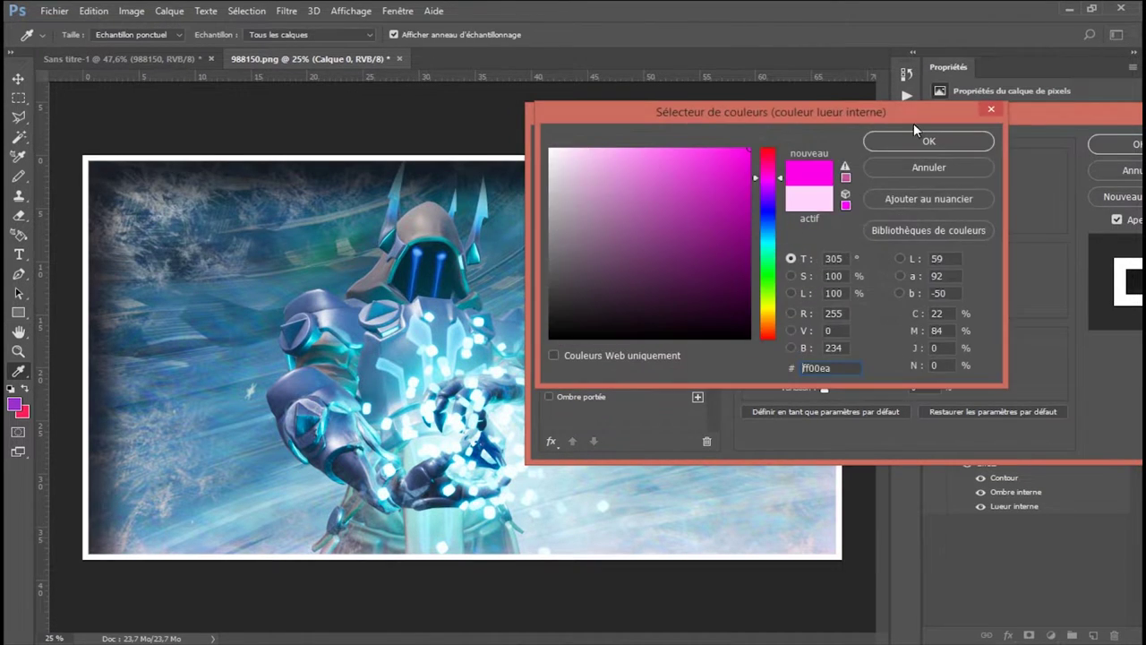
left_click(922, 141)
left_click(798, 216)
left_click(912, 144)
left_click(875, 164)
left_click(868, 266)
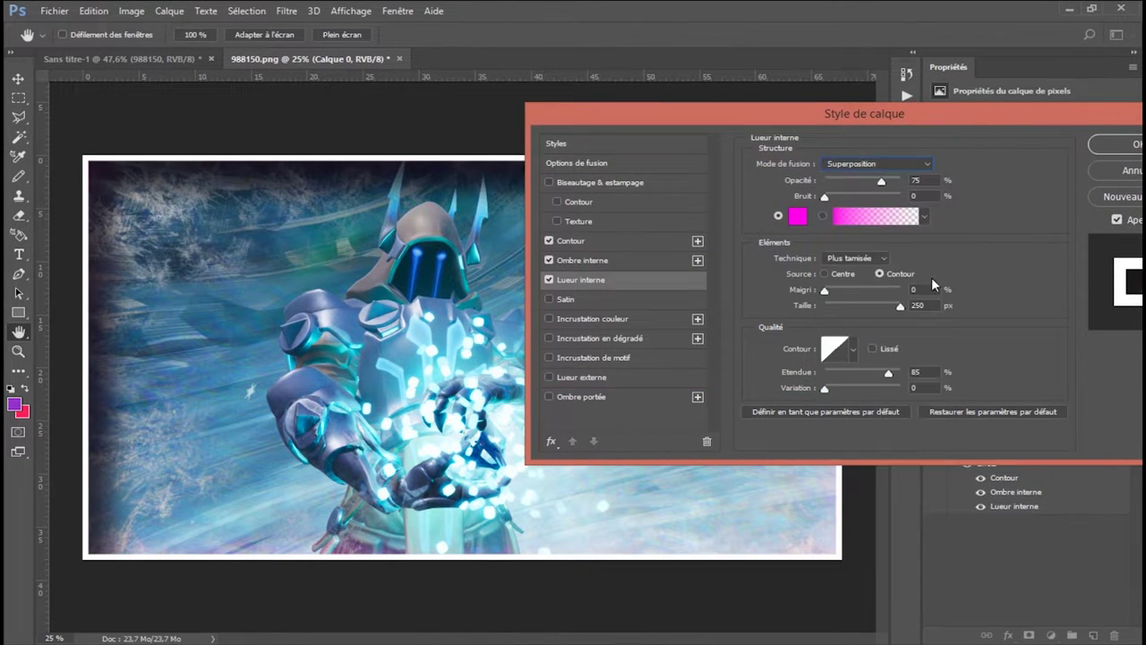
Try the inner glow with Centre as its source and different sizes, returning to Contour at 250 px
left_click(827, 274)
left_click_drag(843, 306, 822, 293)
left_click_drag(831, 307, 1037, 303)
left_click(878, 274)
left_click(840, 224)
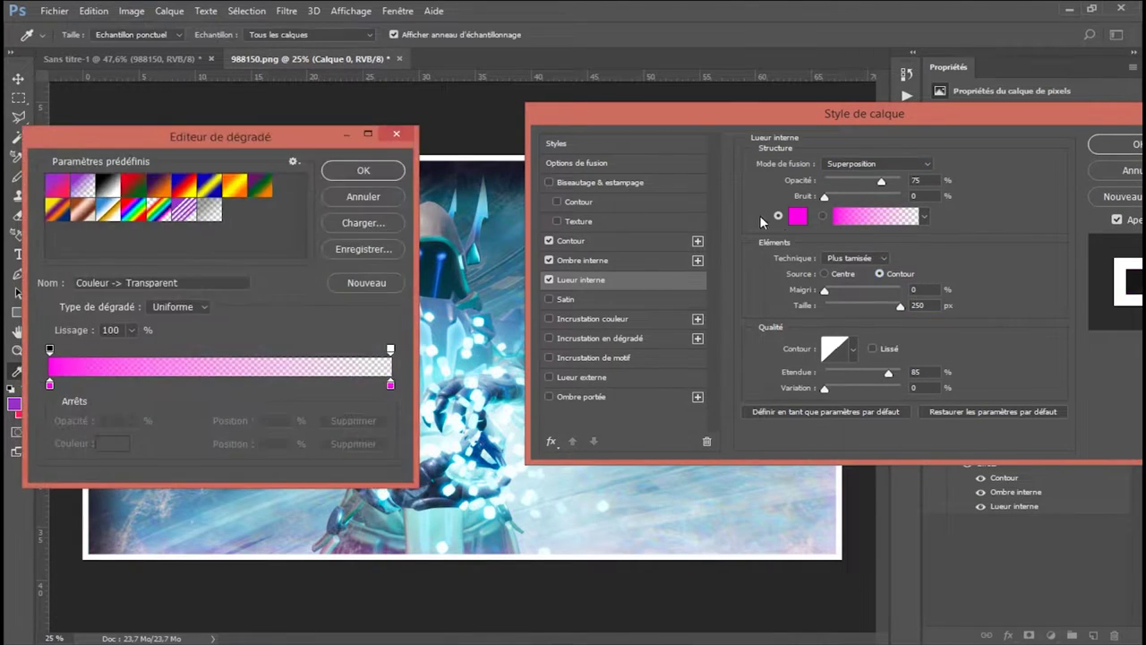
key("Escape")
left_click(796, 215)
left_click(900, 142)
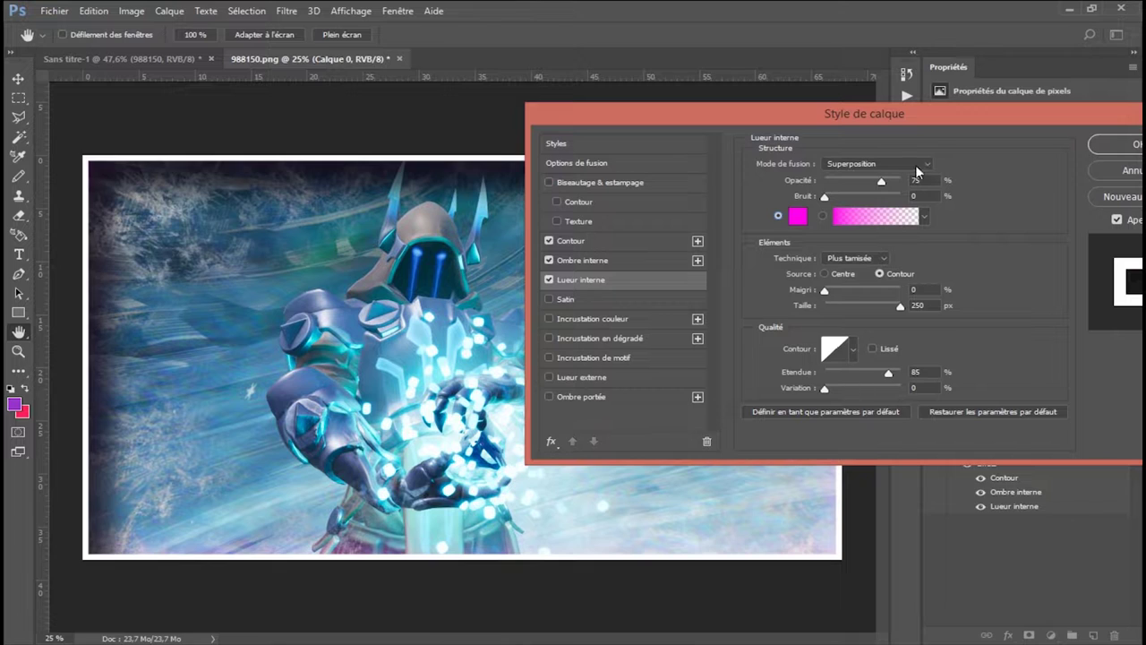
Set the inner glow's opacity to 95% and apply the layer style to Calque 0
left_click_drag(920, 179, 896, 177)
type("95")
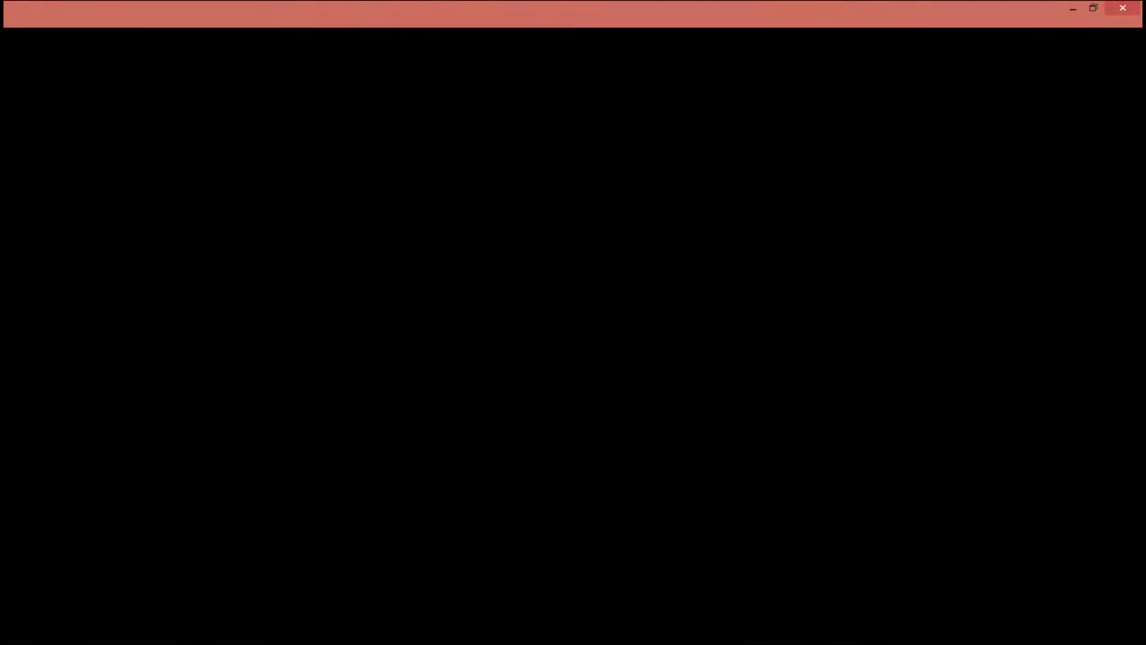
left_click(1112, 145)
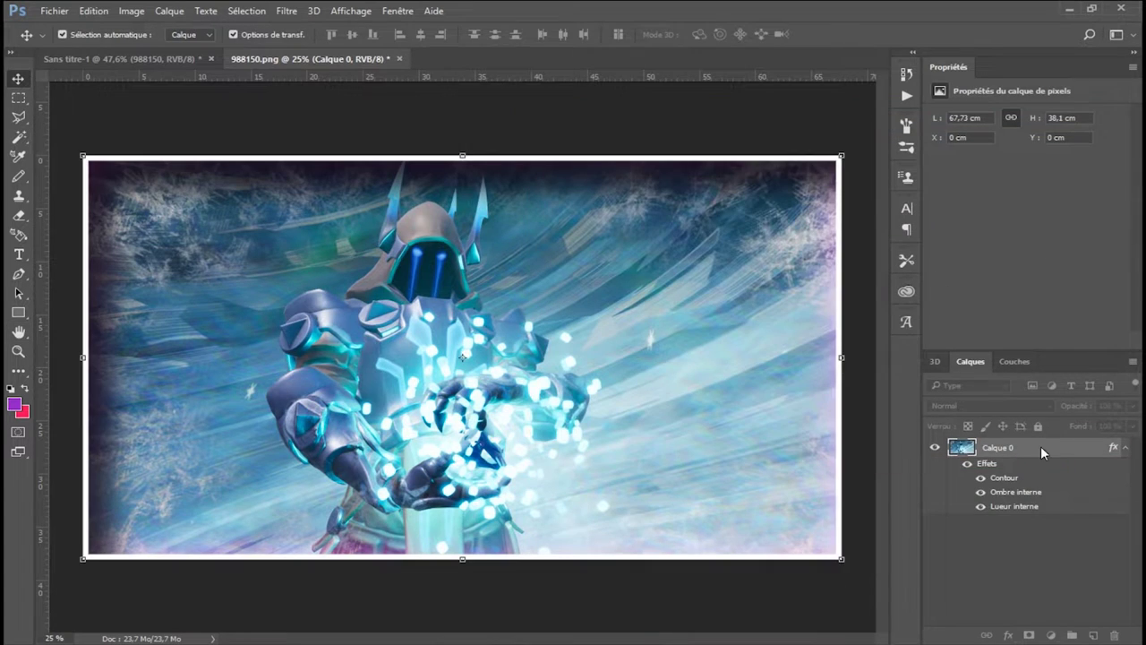
double_click(1040, 446)
left_click(860, 135)
left_click(287, 11)
mouse_move(474, 225)
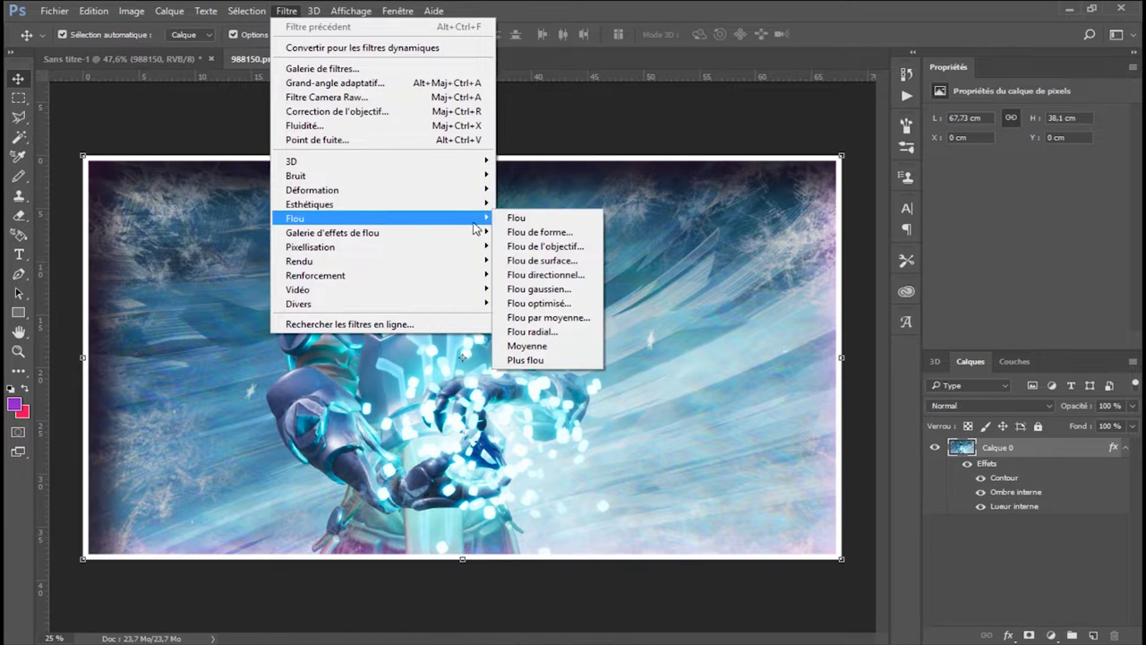
left_click(563, 230)
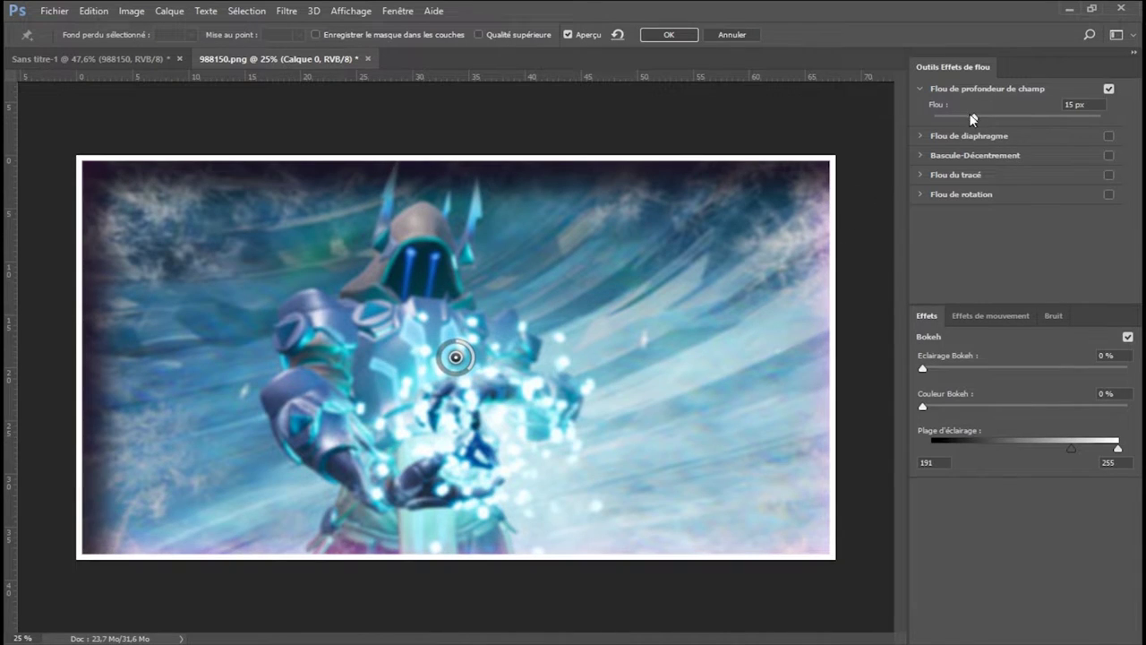
mouse_move(974, 117)
left_mouse_down()
mouse_move(940, 123)
mouse_move(960, 119)
left_mouse_up()
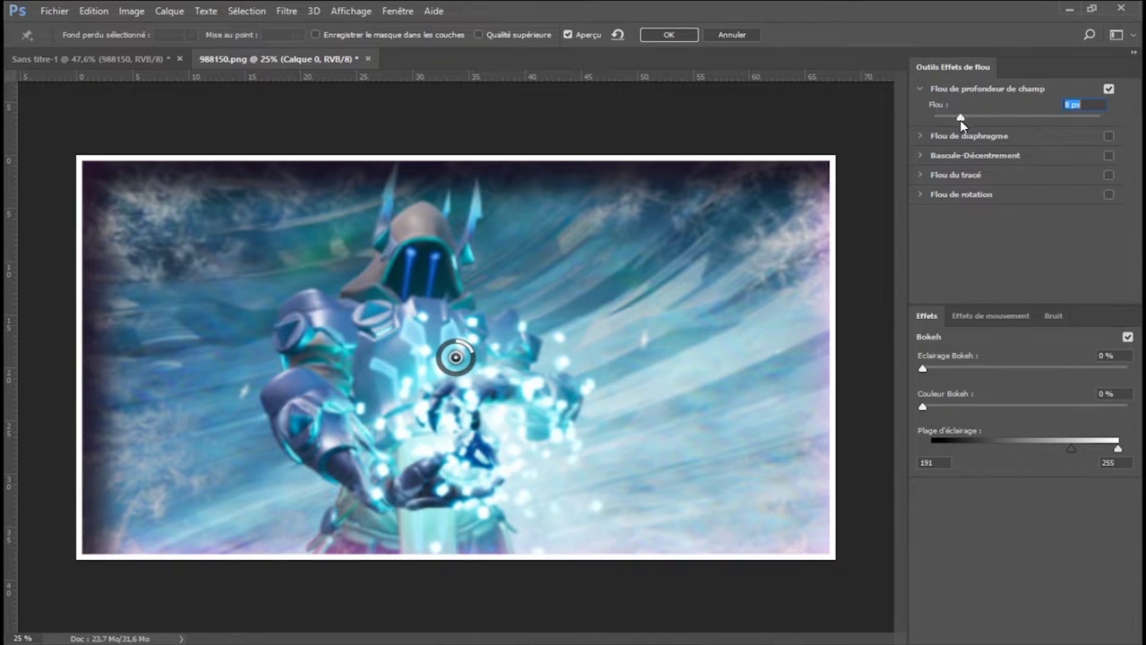
key("BackSpace")
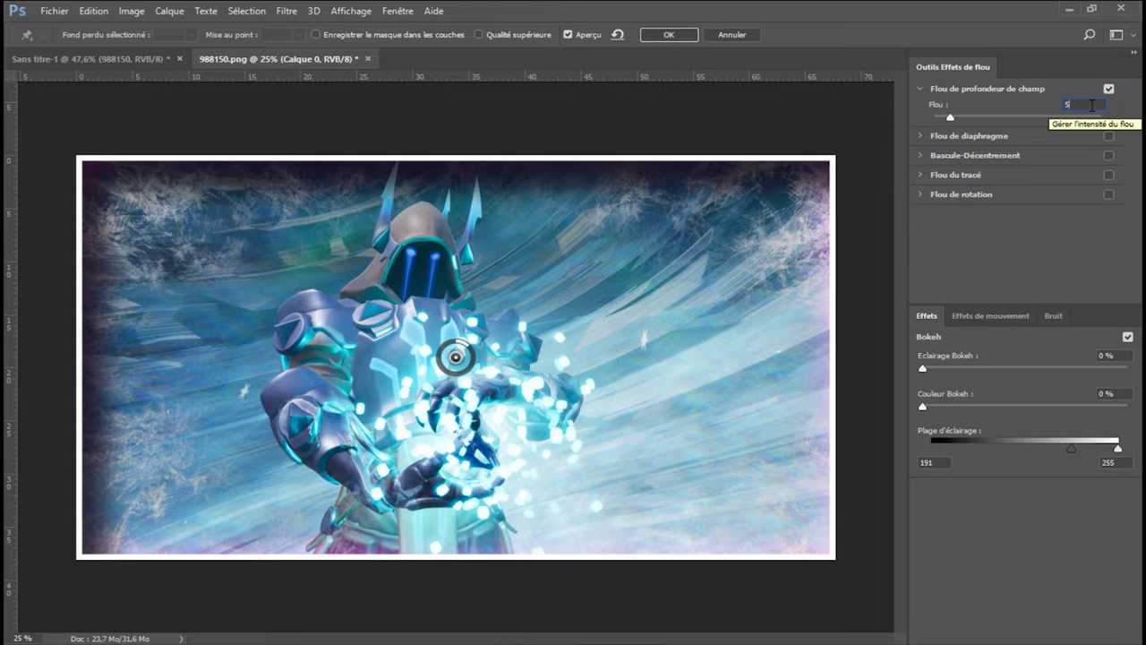
key("BackSpace")
type("20")
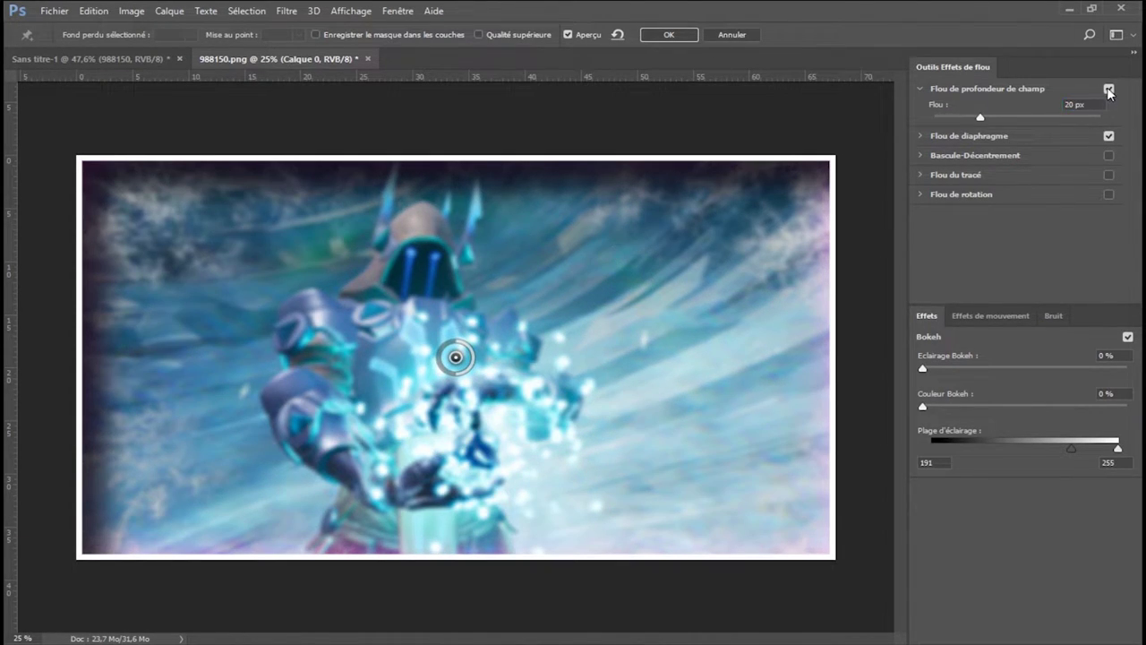
left_click(478, 410)
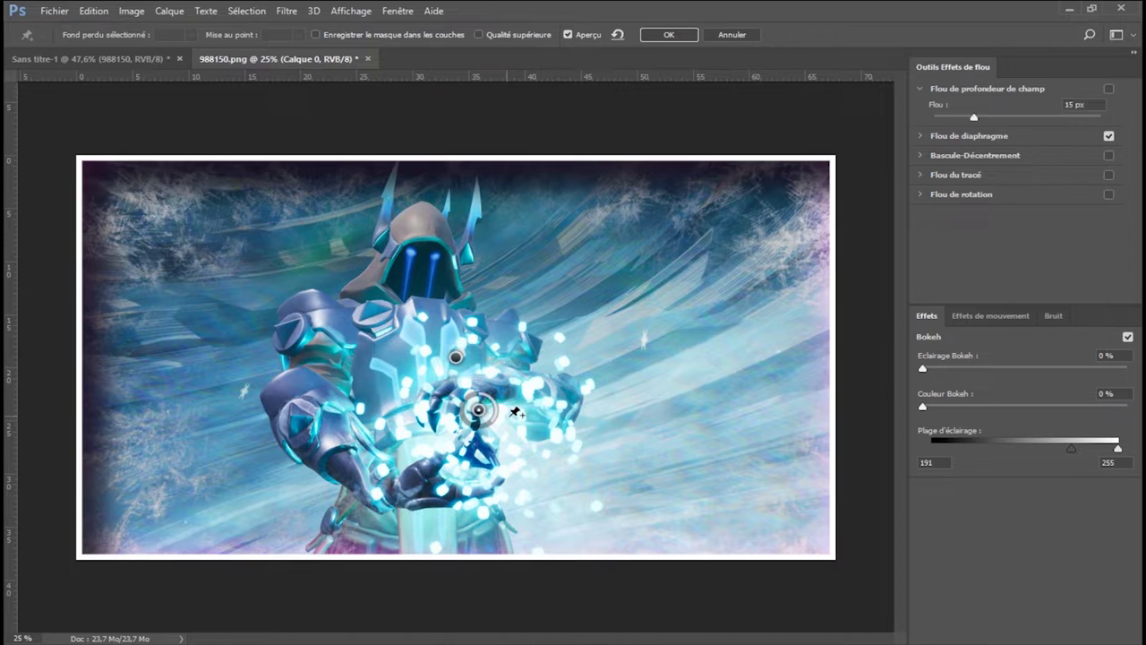
left_click(745, 34)
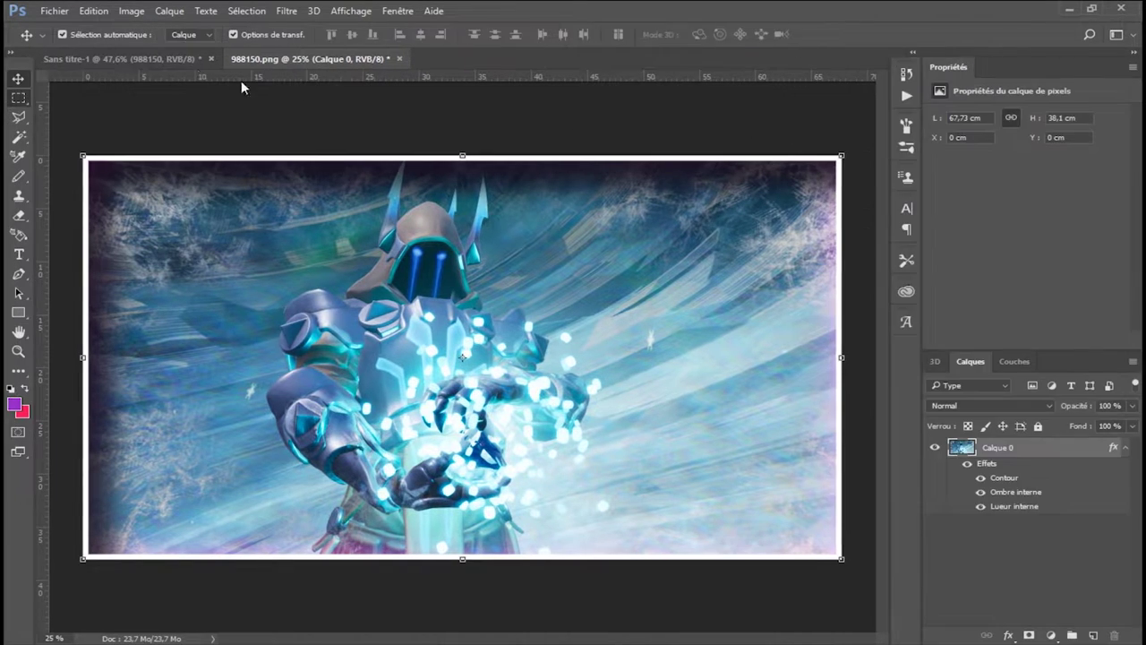
Start an iris blur (Flou de diaphragme) and shape its sharp ellipse around the figure's face, chest and glowing hands
left_click(284, 10)
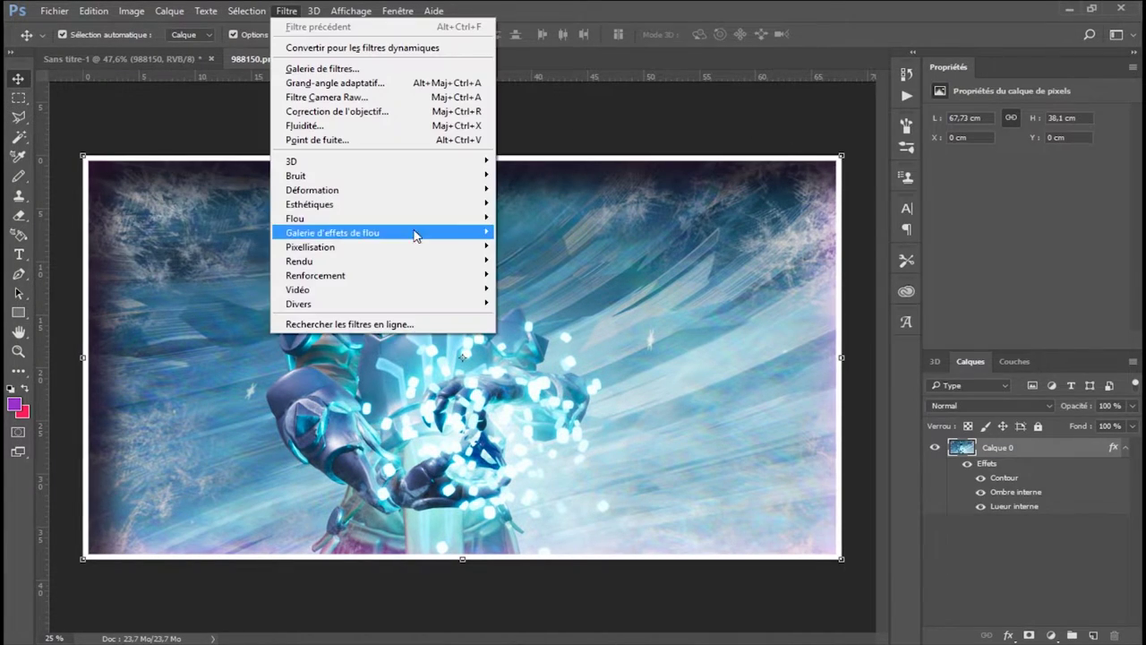
mouse_move(401, 219)
mouse_move(448, 232)
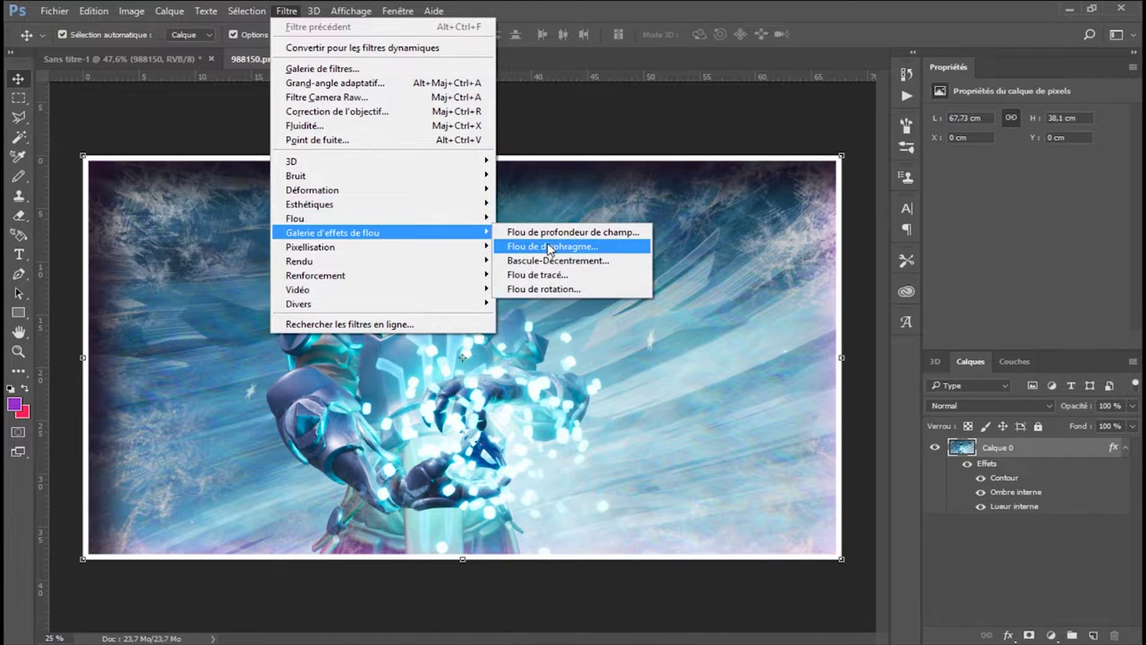
left_click(547, 248)
left_click_drag(722, 357, 548, 483)
left_click_drag(456, 358, 479, 394)
left_click_drag(601, 314, 417, 254)
left_click_drag(572, 475, 527, 450)
Set the iris blur's strength to 20 px and apply it to the image
left_click(1074, 124)
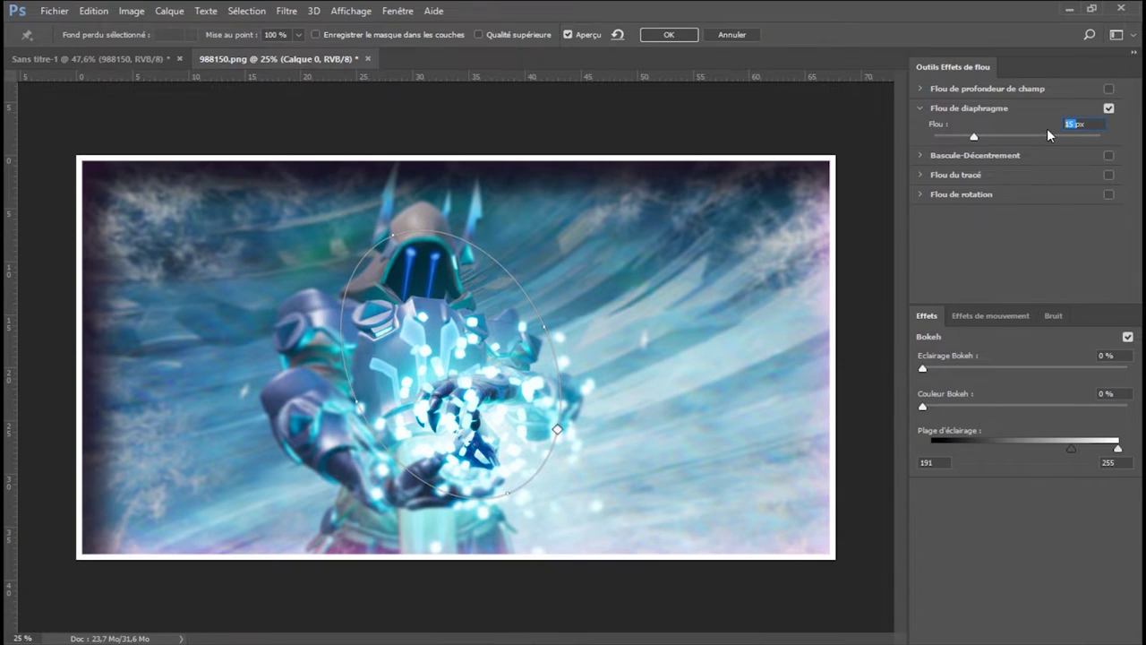
type("20")
left_click(669, 34)
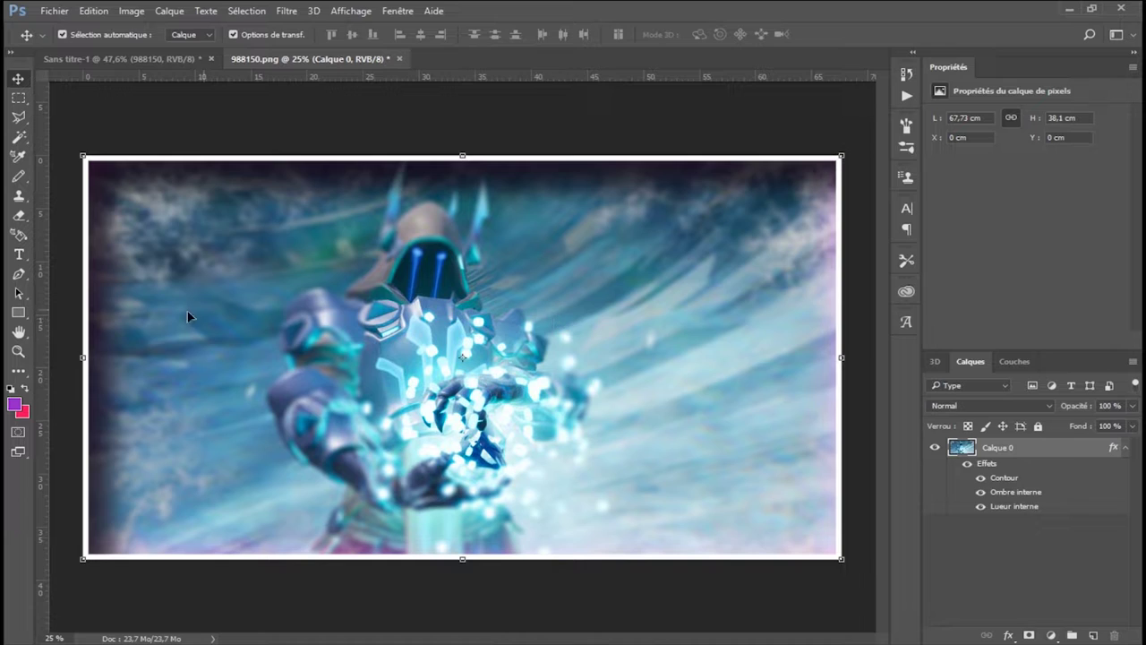
Add the text "EndGame" at 150 pt and place it over the hooded figure's head
left_click(18, 256)
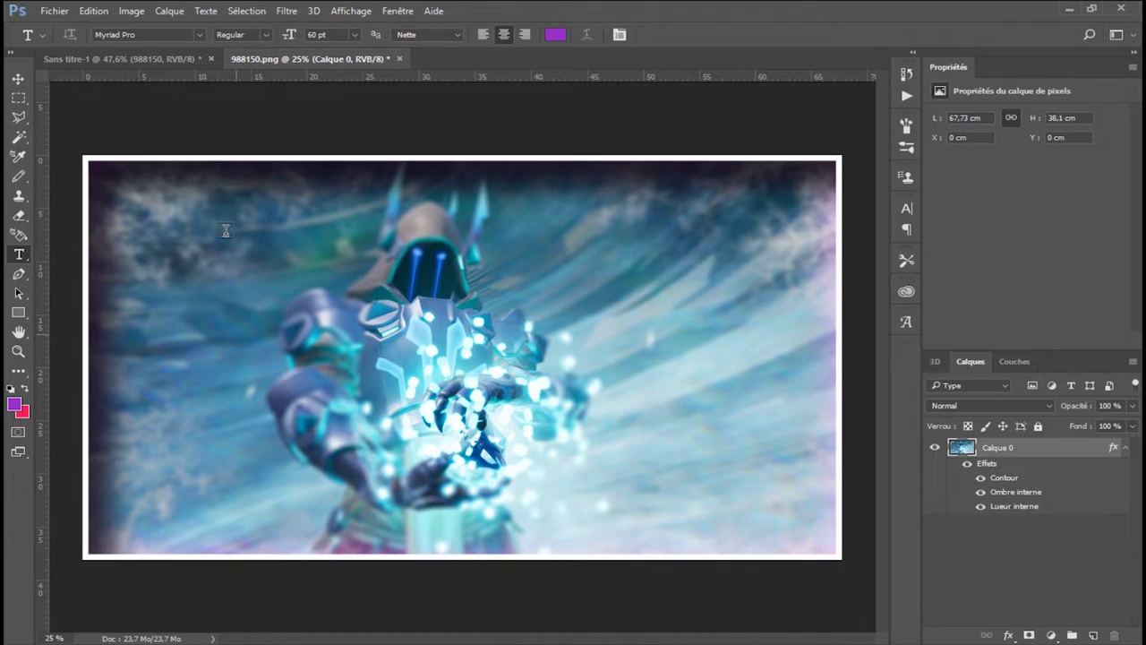
left_click(252, 166)
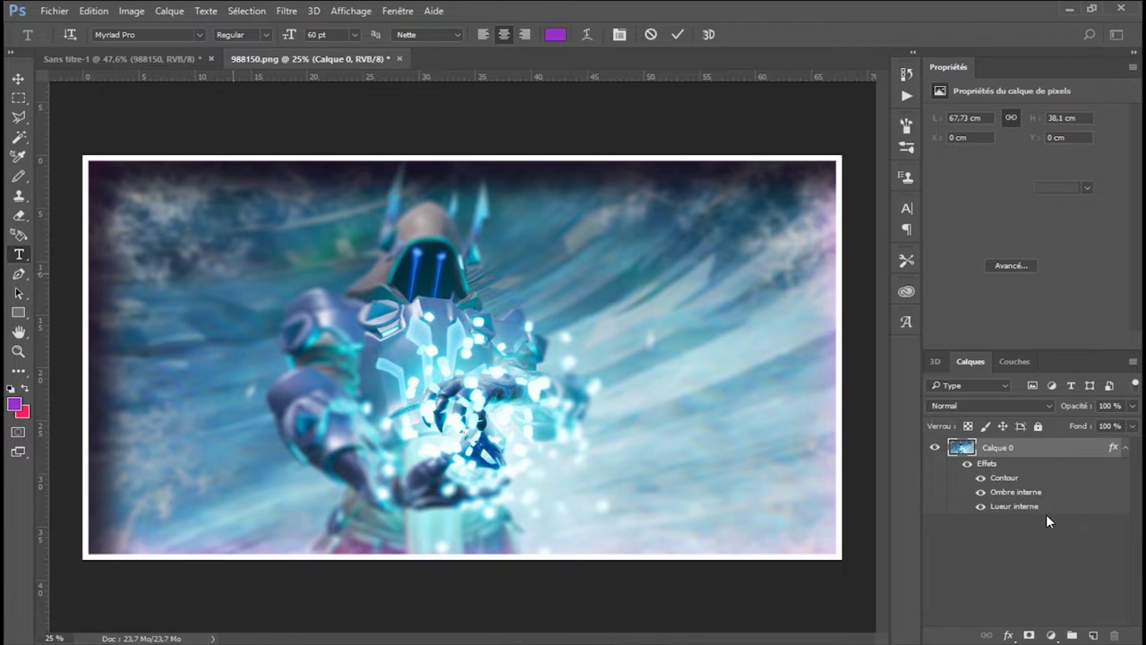
key("Escape")
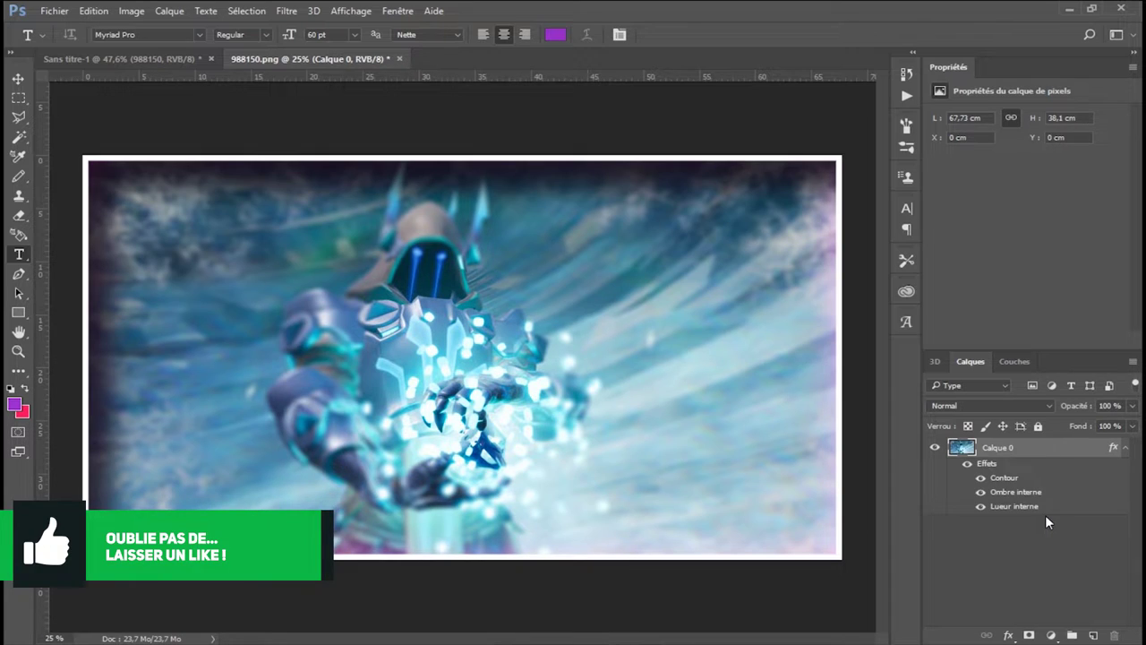
left_click(190, 271)
left_click_drag(320, 36, 303, 39)
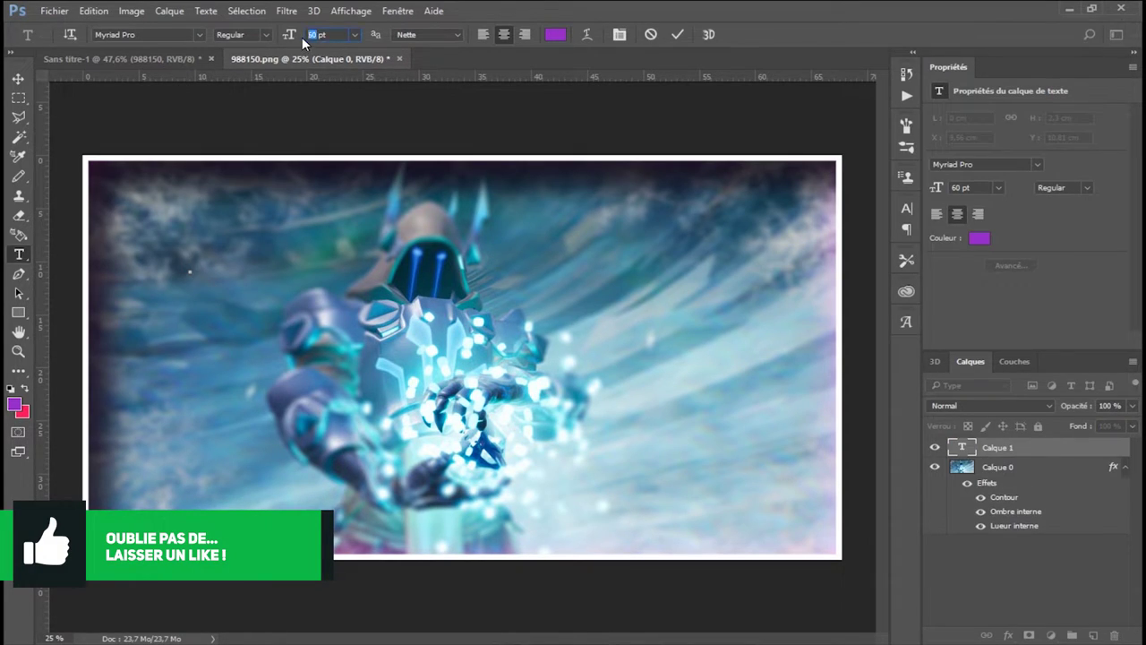
type("150")
key("Return")
type("End")
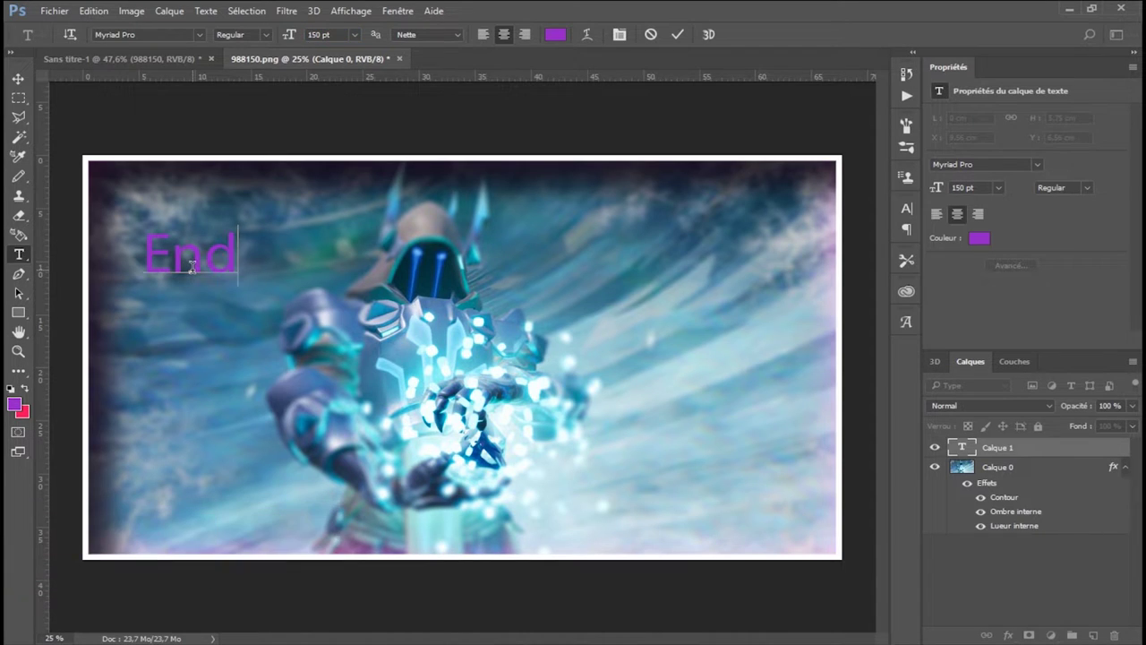
type("g")
key("BackSpace")
type("Game")
left_click_drag(195, 313, 429, 320)
Colour the whole "EndGame" text white (ffffff)
key("ctrl+a")
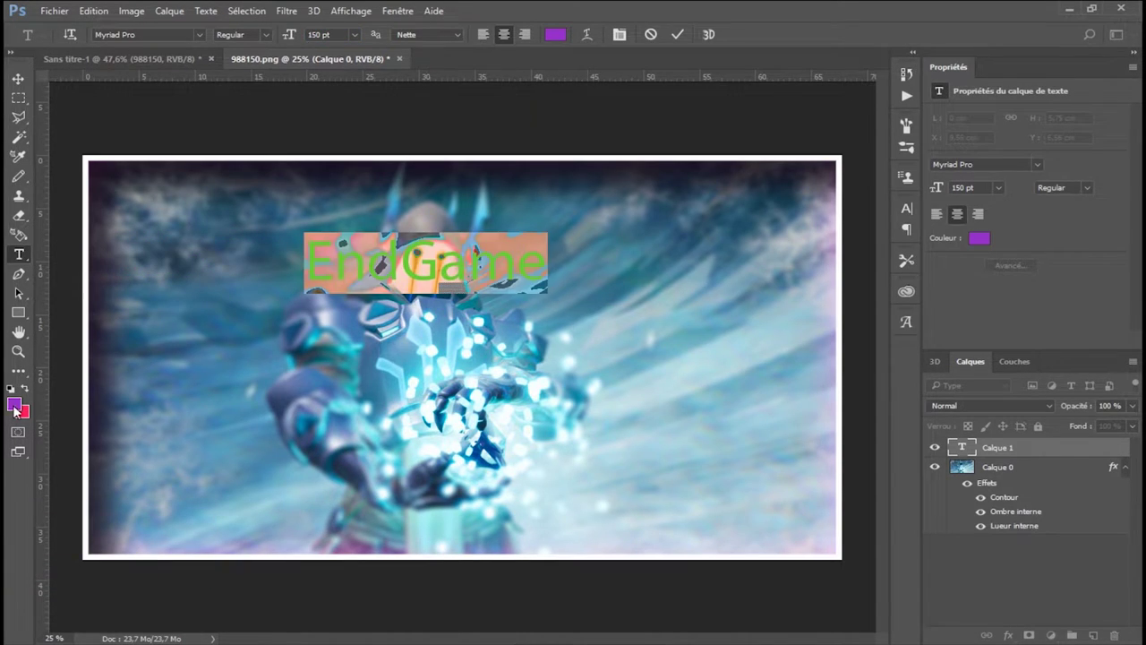
left_click(15, 407)
type("ffffff")
key("Return")
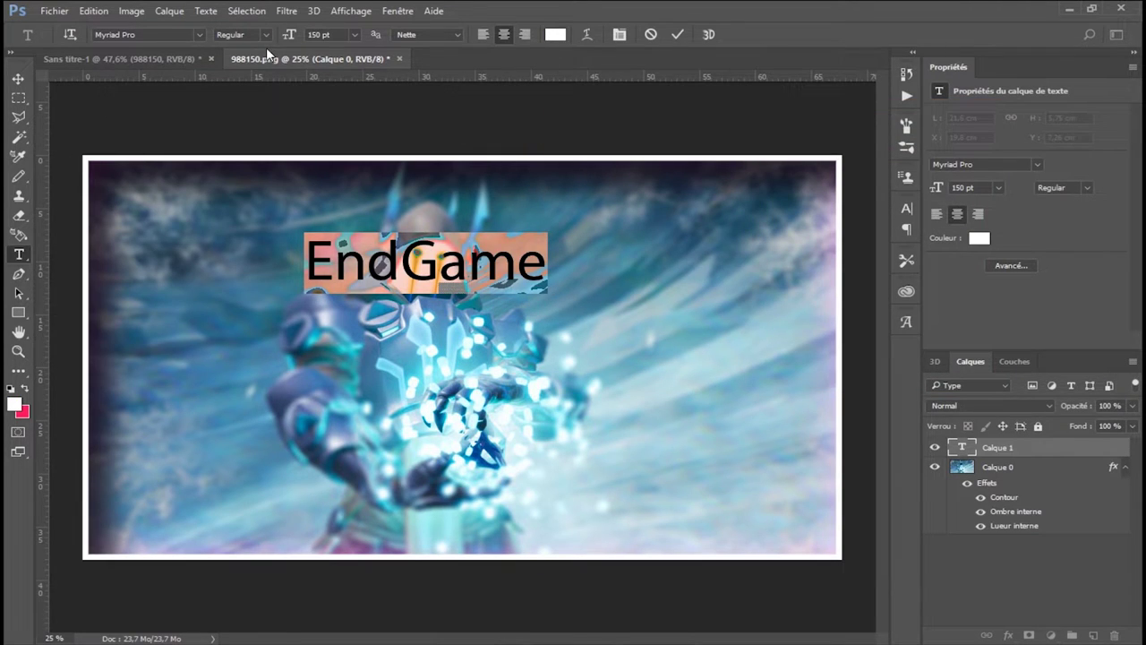
Set the text's font to Burbank Big Condensed and change its wording to "ENDGAME #1"
left_click(201, 36)
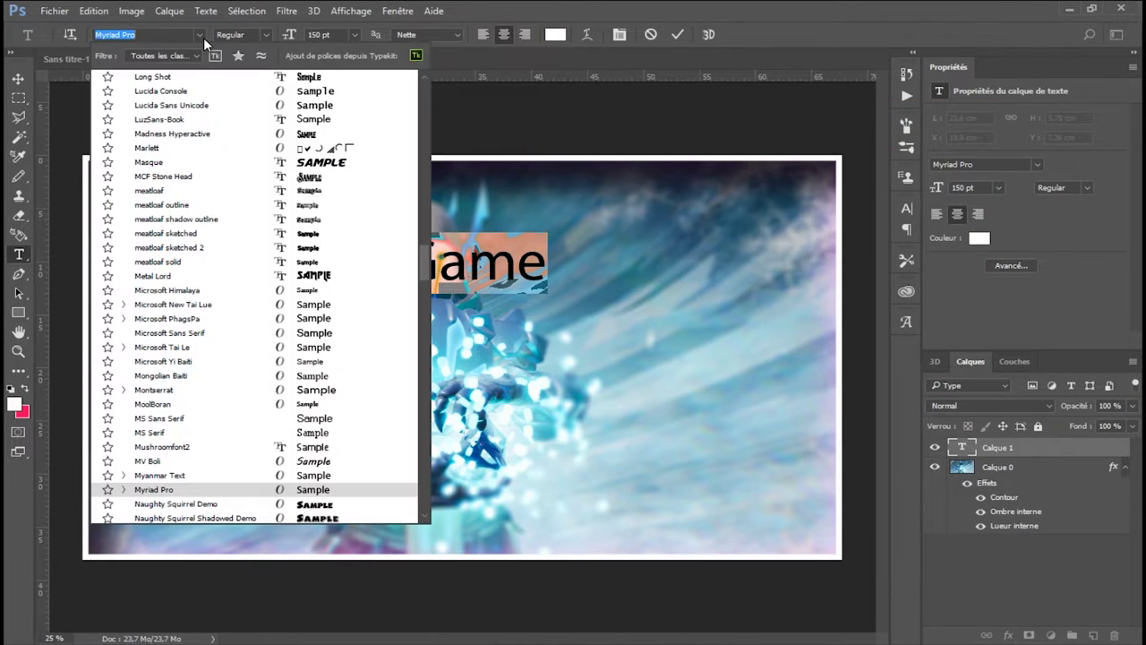
left_click(139, 34)
type("B")
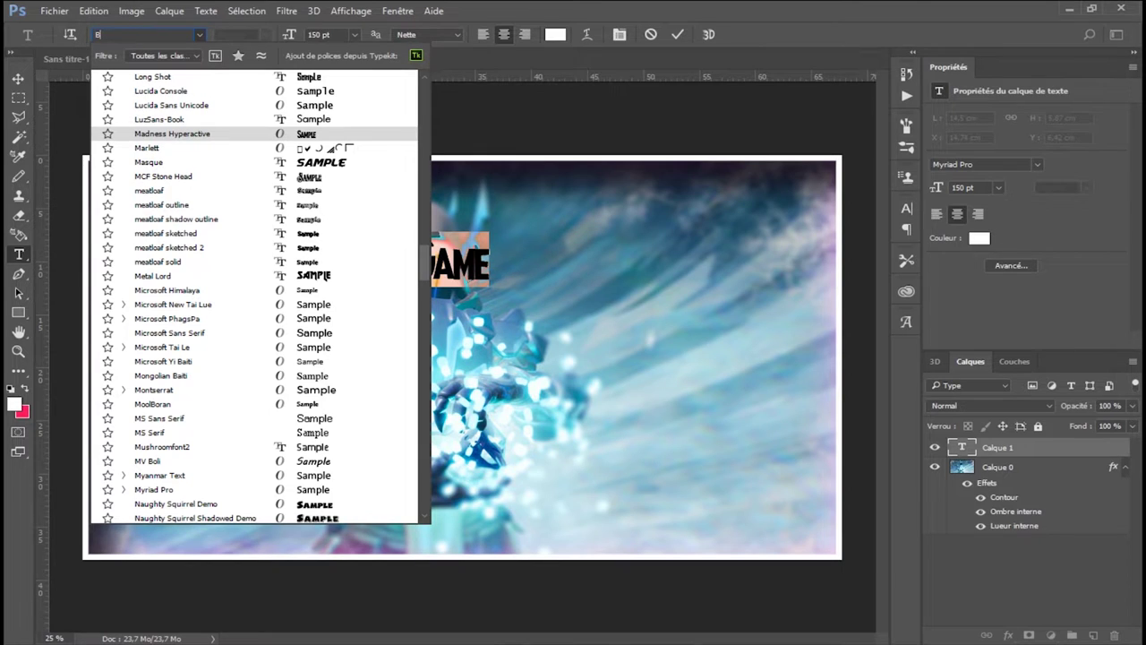
type("u")
key("Return")
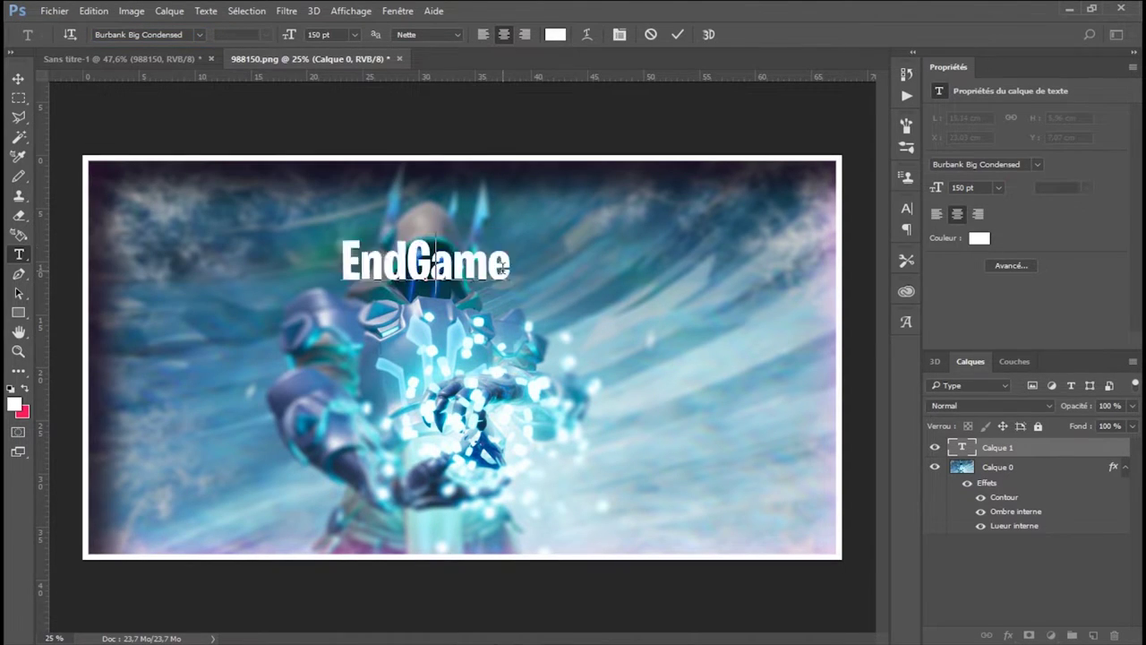
type("ENDGAME #1")
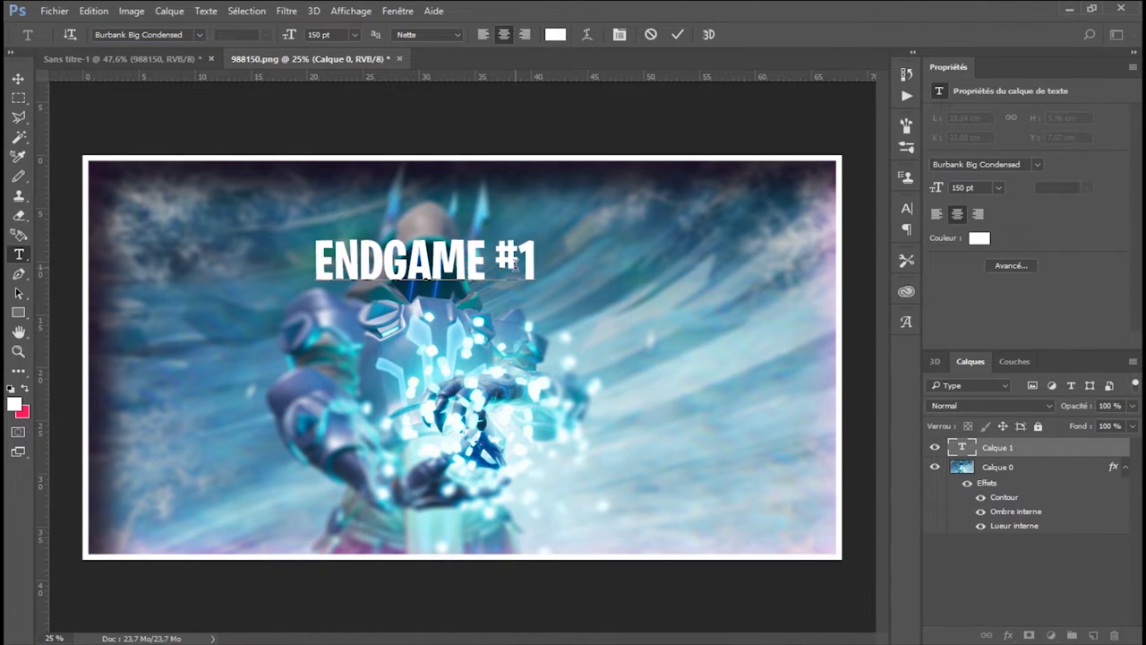
Set the size of the "#" character to 155 pt
left_click_drag(521, 263, 498, 263)
key("BackSpace")
type("5")
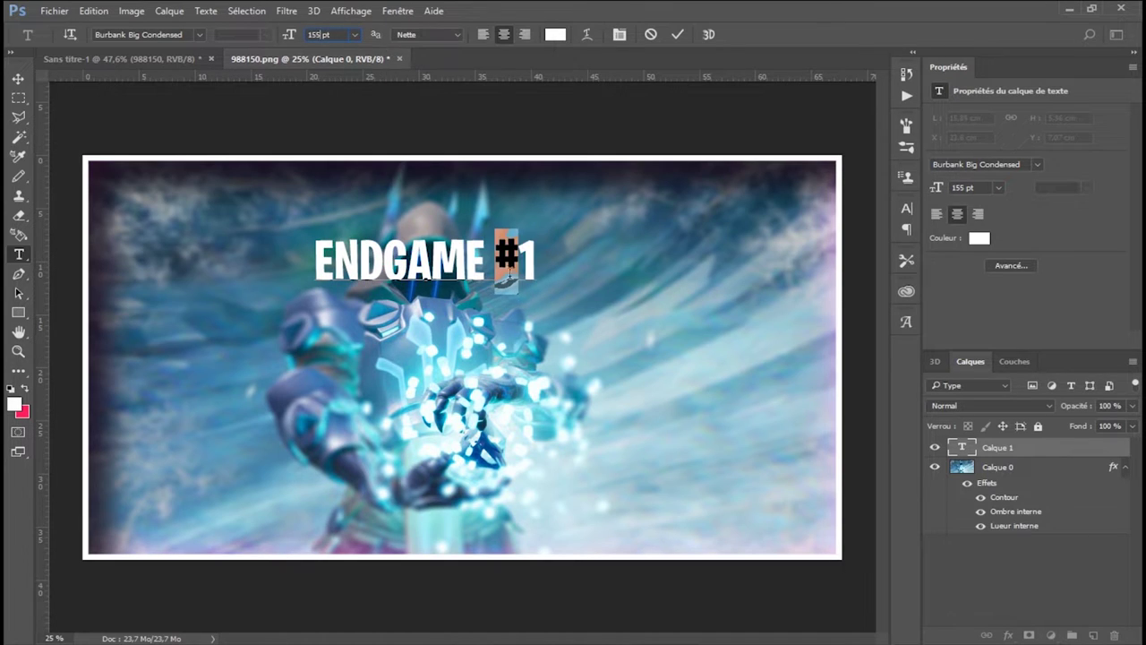
Resize the whole "ENDGAME #1" text to 250 pt and move it into the image's upper-left corner
left_click(553, 298)
left_click_drag(564, 307, 508, 290)
left_click_drag(481, 238, 258, 240)
left_click(289, 42)
type("300")
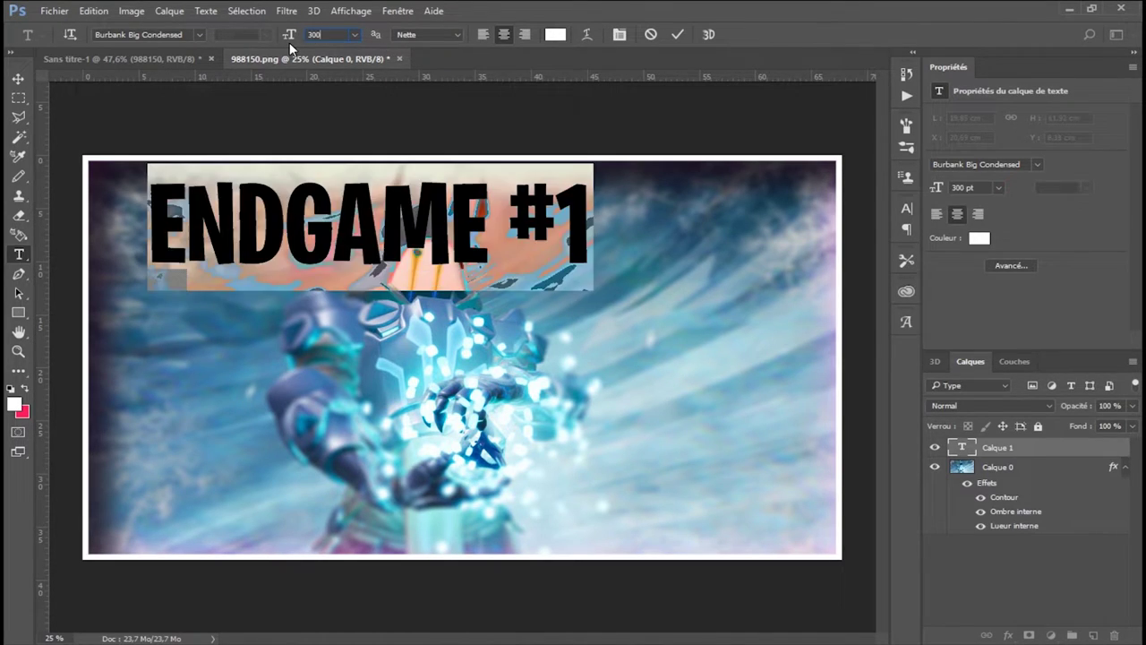
key("BackSpace")
key("BackSpace")
key("BackSpace")
type("250")
left_click(517, 237)
left_click_drag(560, 316, 496, 308)
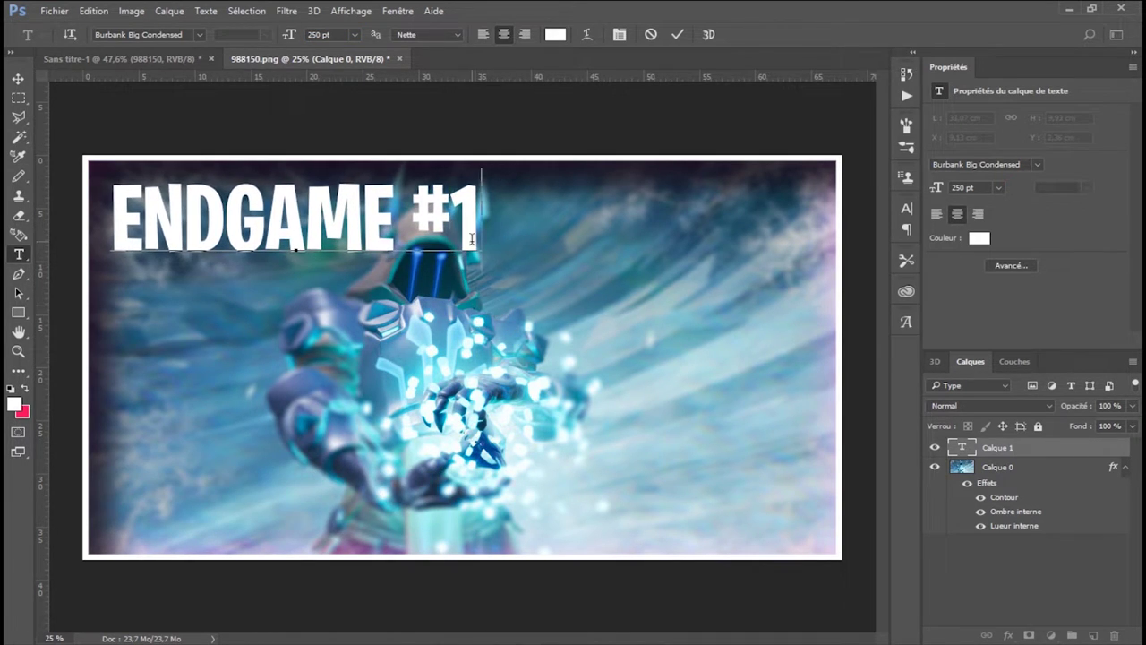
Add the word "FORTNITE" two lines below "ENDGAME #1" in the same text layer
key("Return")
key("Return")
type("FORYIN")
key("BackSpace")
key("BackSpace")
key("BackSpace")
type("TNITE")
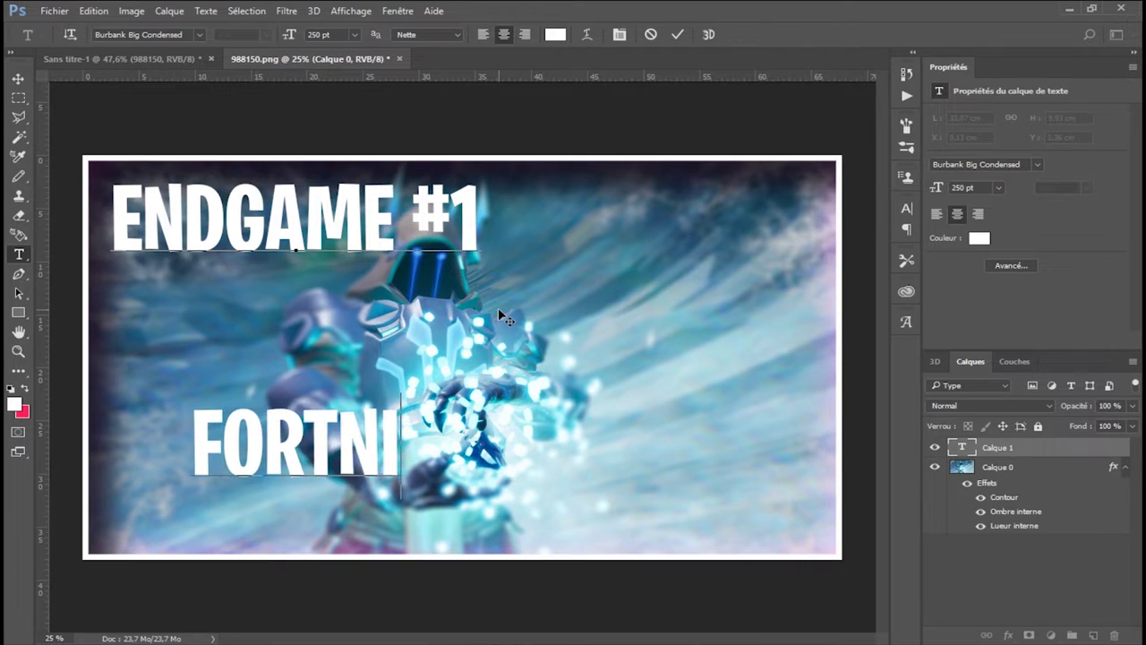
Delete the word "FORTNITE" from the "ENDGAME #1" text layer and commit the text
key("BackSpace")
key("BackSpace")
key("BackSpace")
key("BackSpace")
key("BackSpace")
key("BackSpace")
key("BackSpace")
key("BackSpace")
key("BackSpace")
key("BackSpace")
type("1")
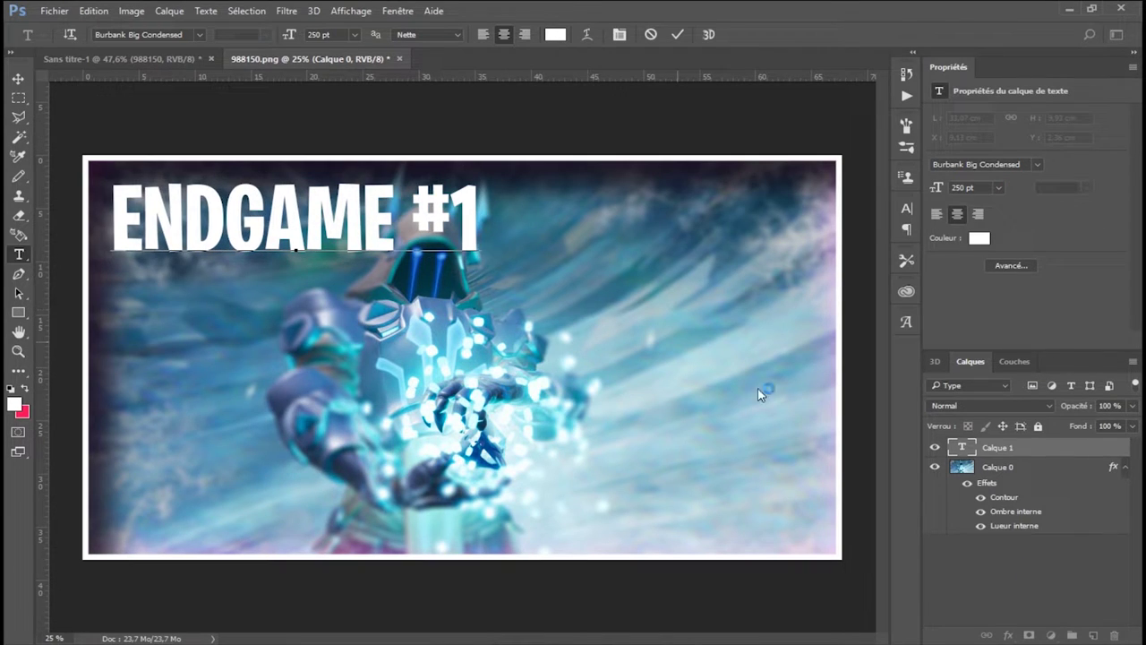
left_click(676, 34)
Add "FORTNITE" as a separate text layer, size it to 280 pt and place it in the image's lower-right corner
left_click(508, 528)
type("FORTNITE")
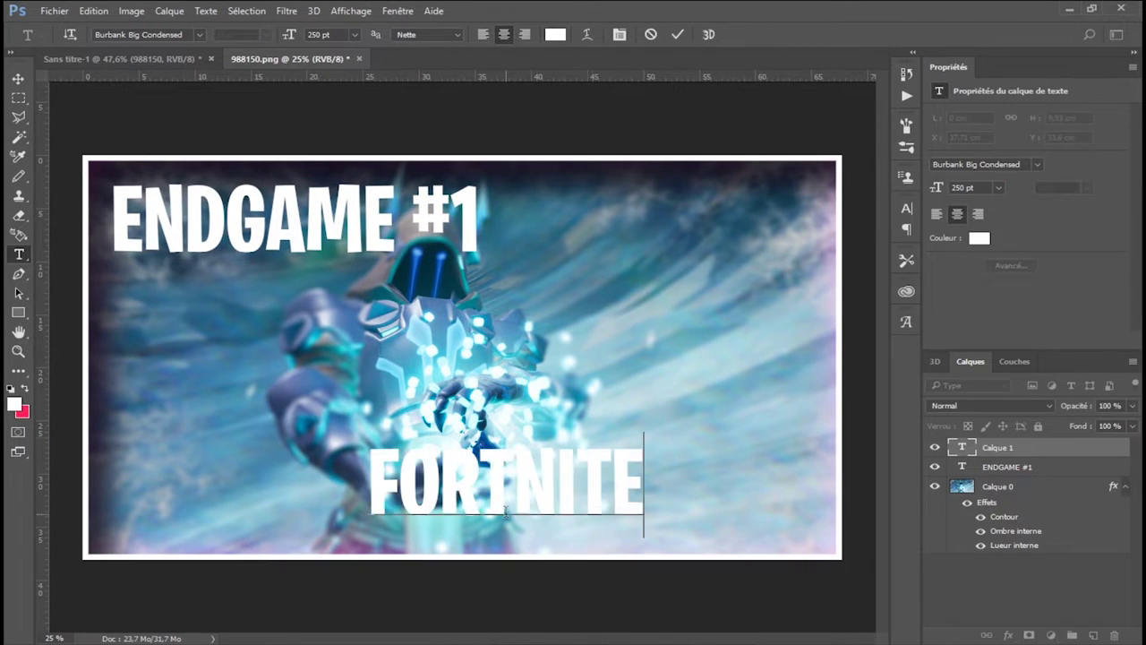
left_click_drag(650, 564, 771, 582)
key("ctrl+a")
type("8")
left_click(726, 500)
left_click(1059, 580)
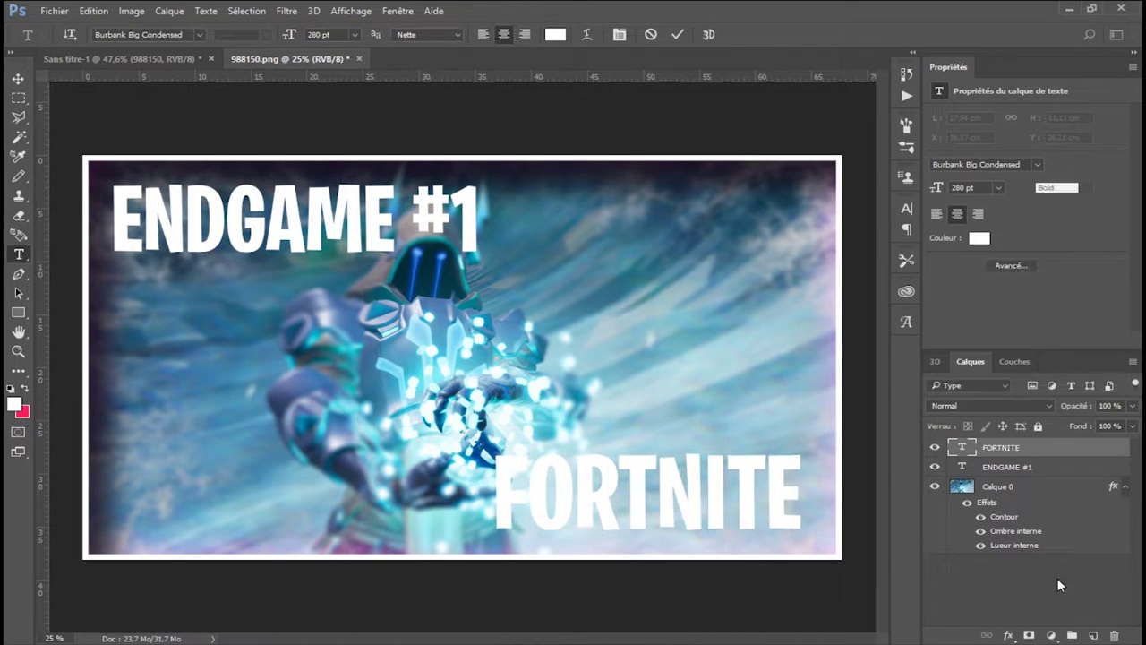
Add a drop shadow to the ENDGAME #1 layer and try out a blue shadow color
double_click(1062, 470)
left_click(291, 386)
left_click(658, 154)
left_click(770, 213)
left_click_drag(742, 166, 778, 146)
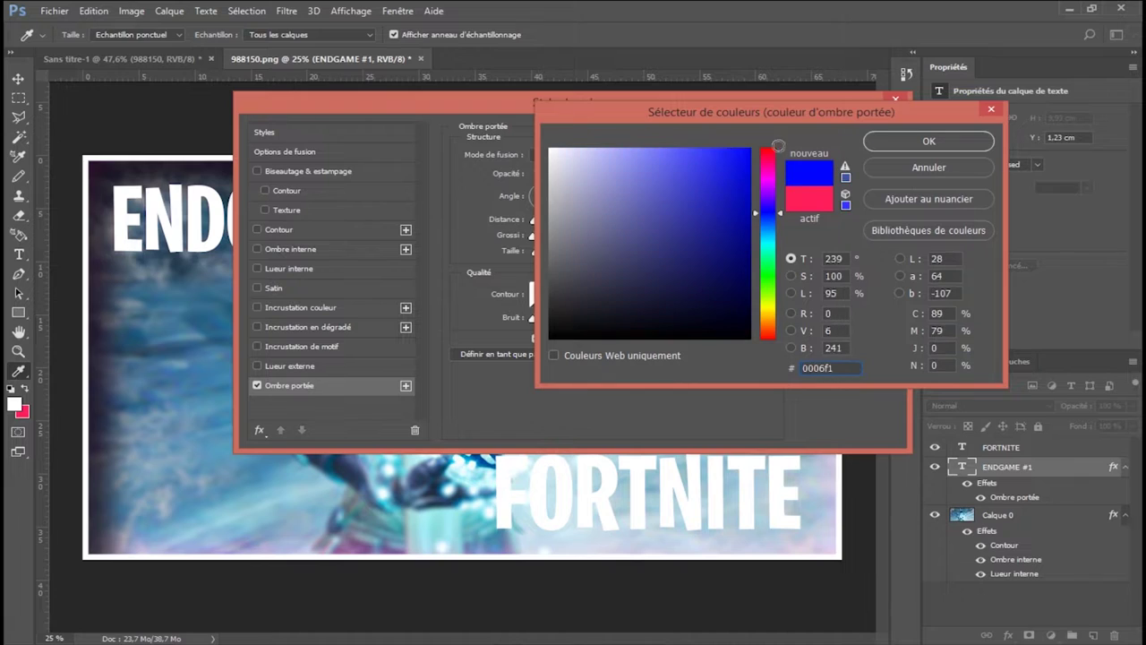
left_click(928, 167)
left_click_drag(614, 106, 766, 101)
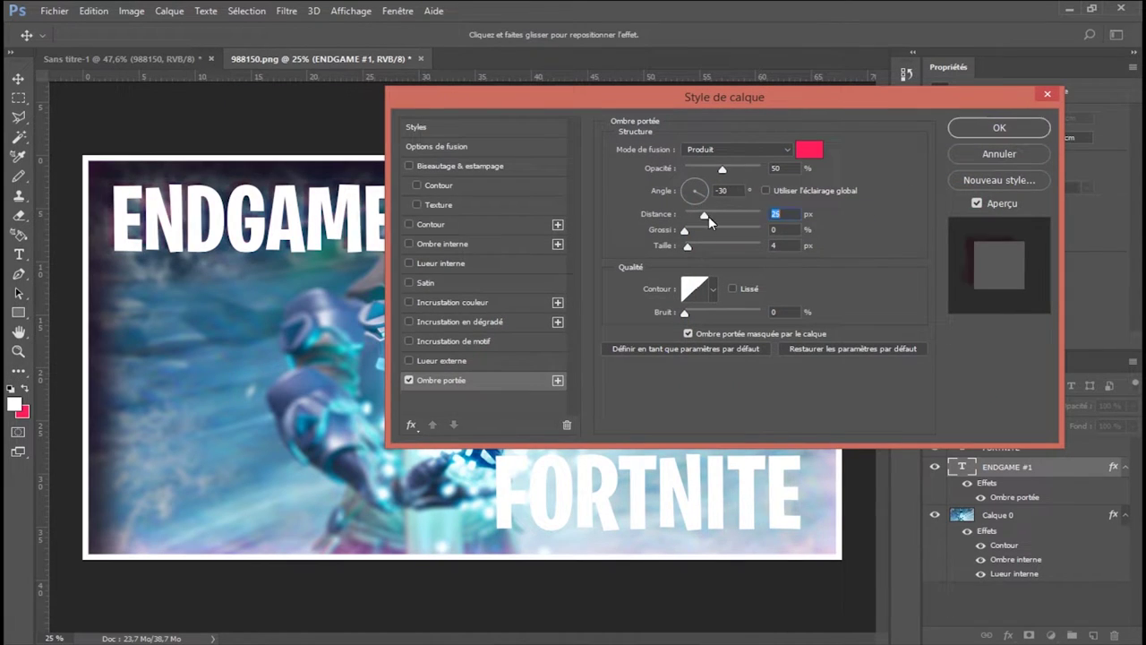
Set the ENDGAME #1 drop shadow's color to violet-blue, its distance to 40 px and its size to 20 px
left_click(809, 150)
left_click(748, 149)
left_click(894, 139)
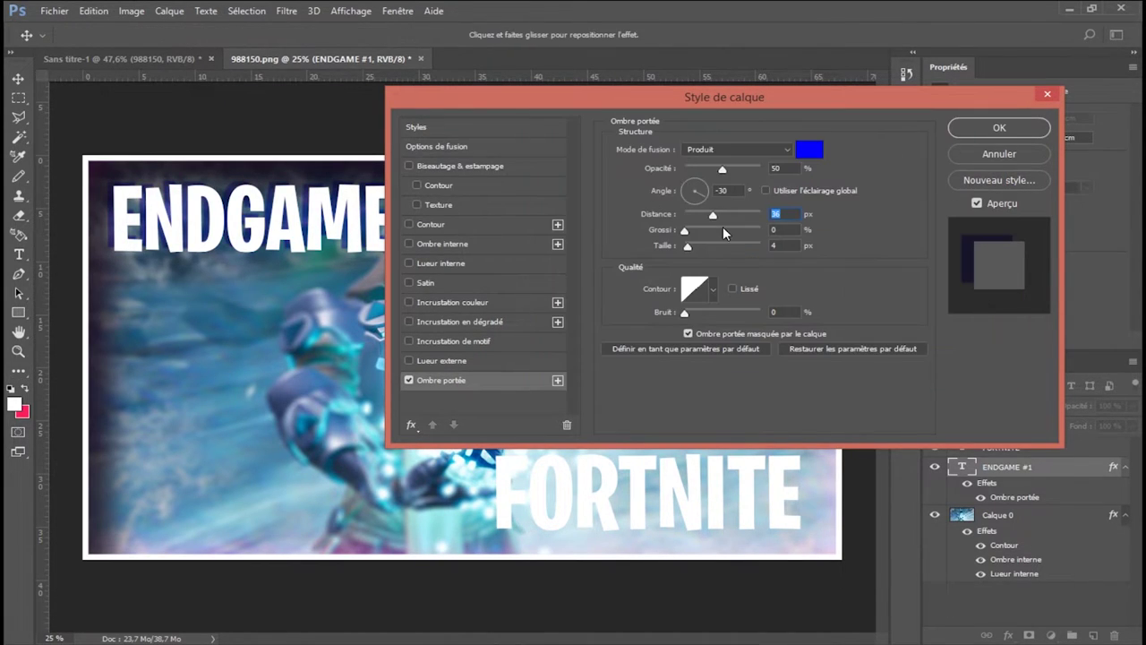
left_click(762, 247)
left_click(808, 149)
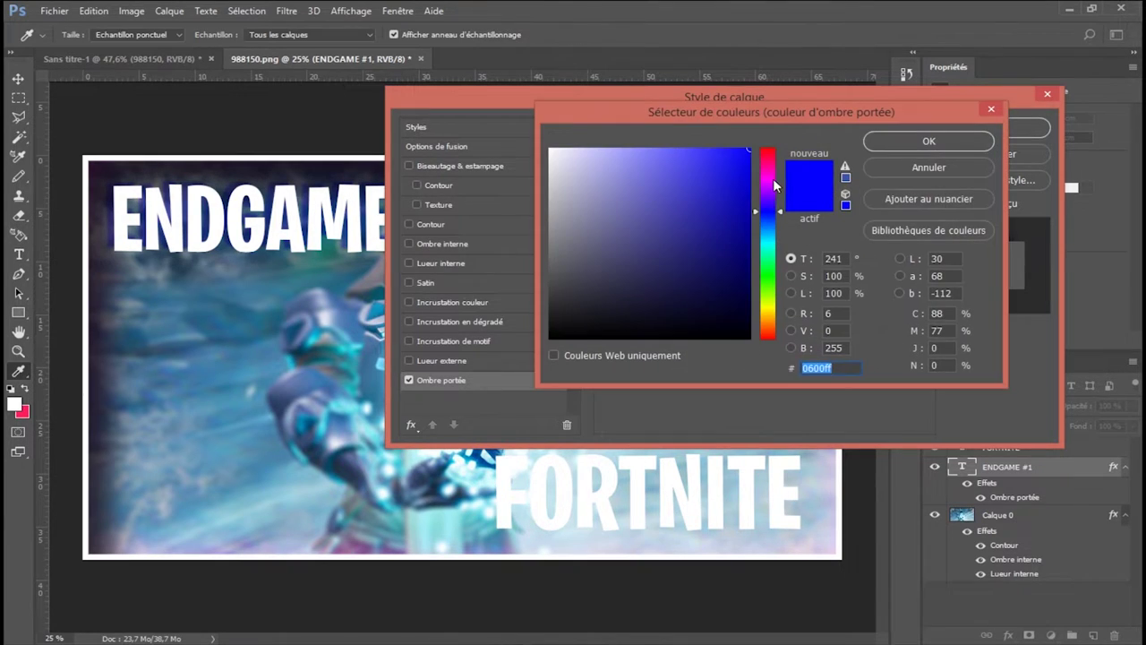
left_click(768, 177)
left_click(770, 222)
left_click(976, 143)
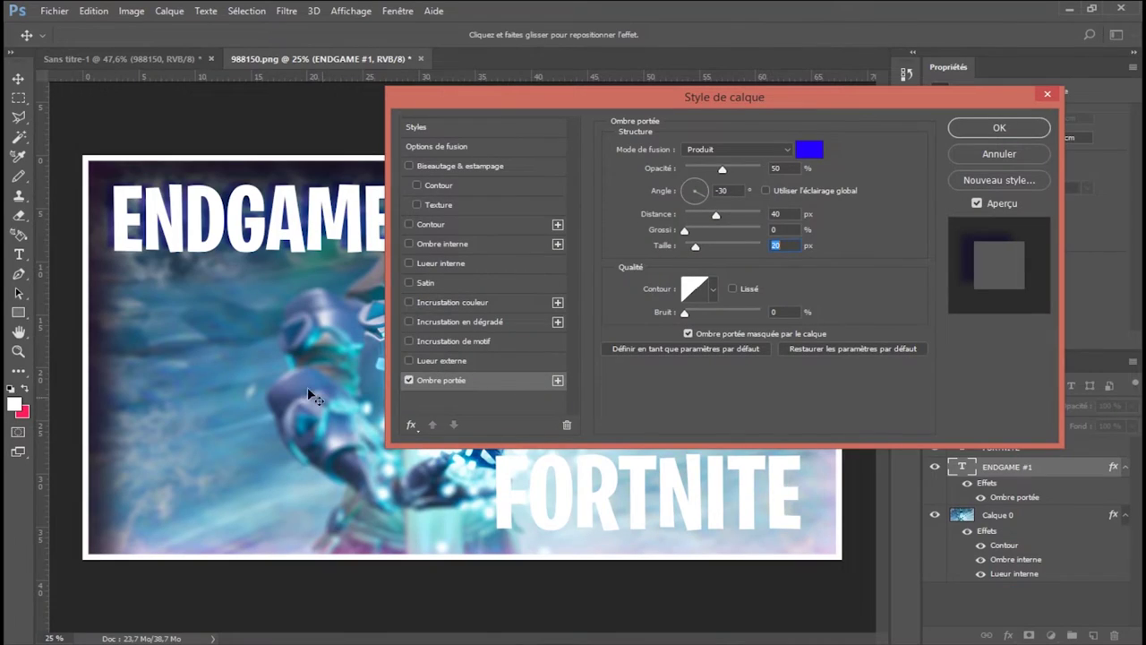
Try out the preset pattern overlays and an outer glow on the ENDGAME #1 text
left_click(414, 342)
left_click(737, 200)
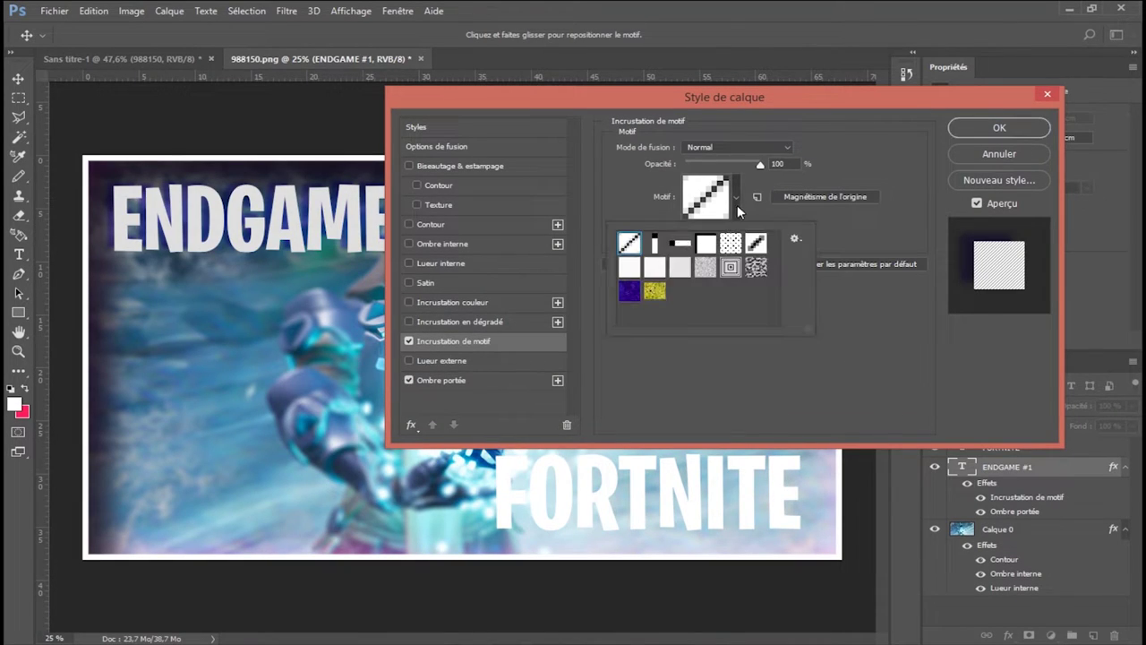
left_click(657, 245)
left_click(683, 246)
left_click(706, 246)
left_click(732, 247)
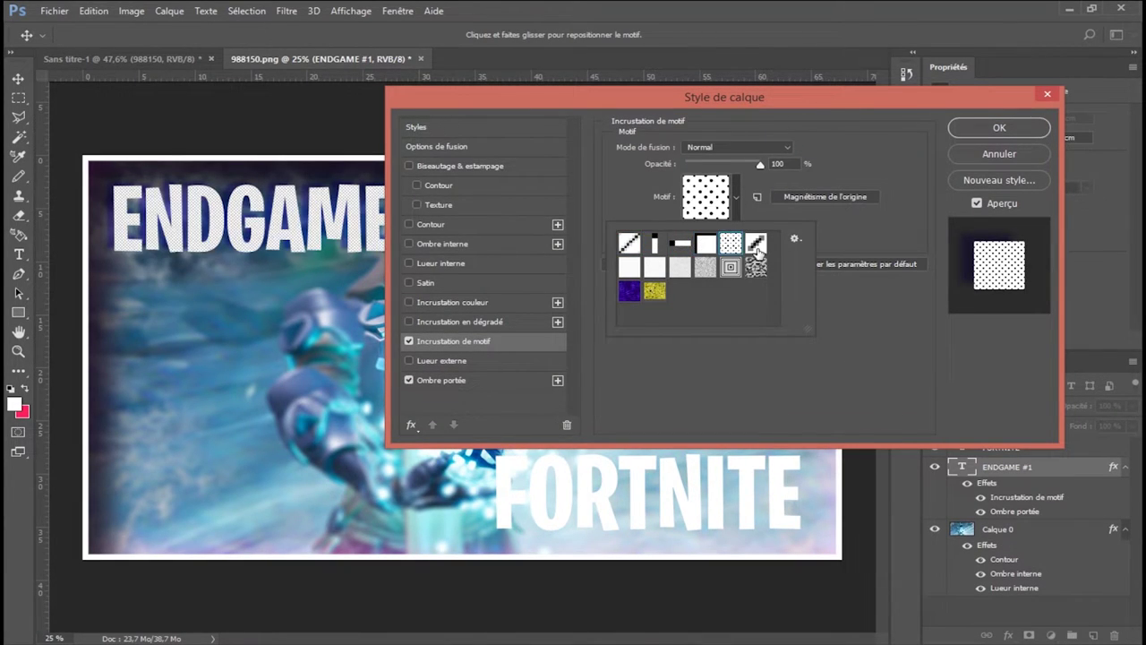
key("Right")
key("Right")
key("Right")
key("Right")
key("Right")
key("Right")
key("Right")
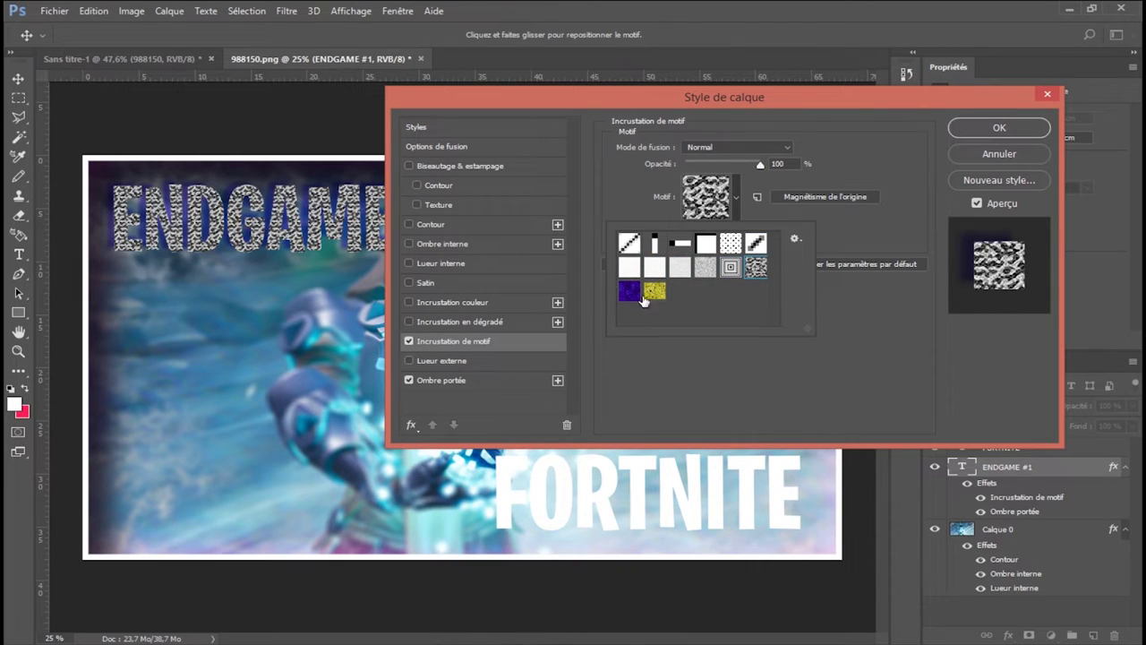
left_click(630, 244)
left_click(410, 342)
left_click(410, 342)
left_click(412, 361)
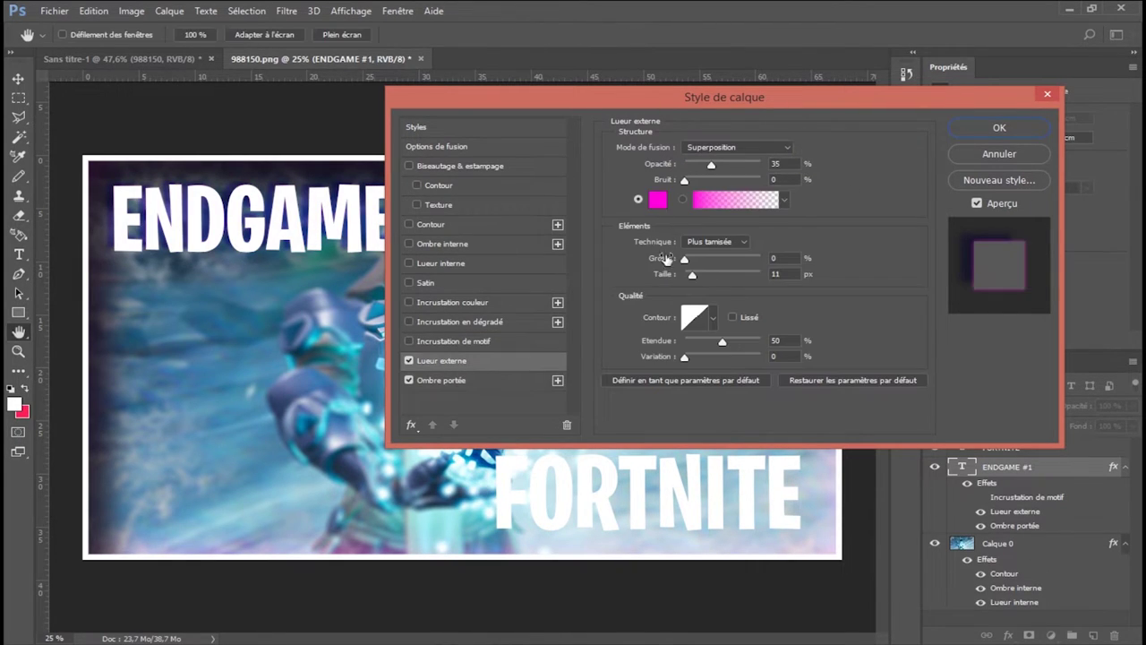
left_click(409, 361)
Add an inner glow to the ENDGAME #1 text in a light blue sampled from the image and adjust its size
left_click(465, 264)
left_click(721, 149)
left_click_drag(753, 291, 694, 290)
left_click(716, 184)
left_click(660, 199)
left_click_drag(770, 230, 770, 235)
left_click_drag(673, 161, 641, 127)
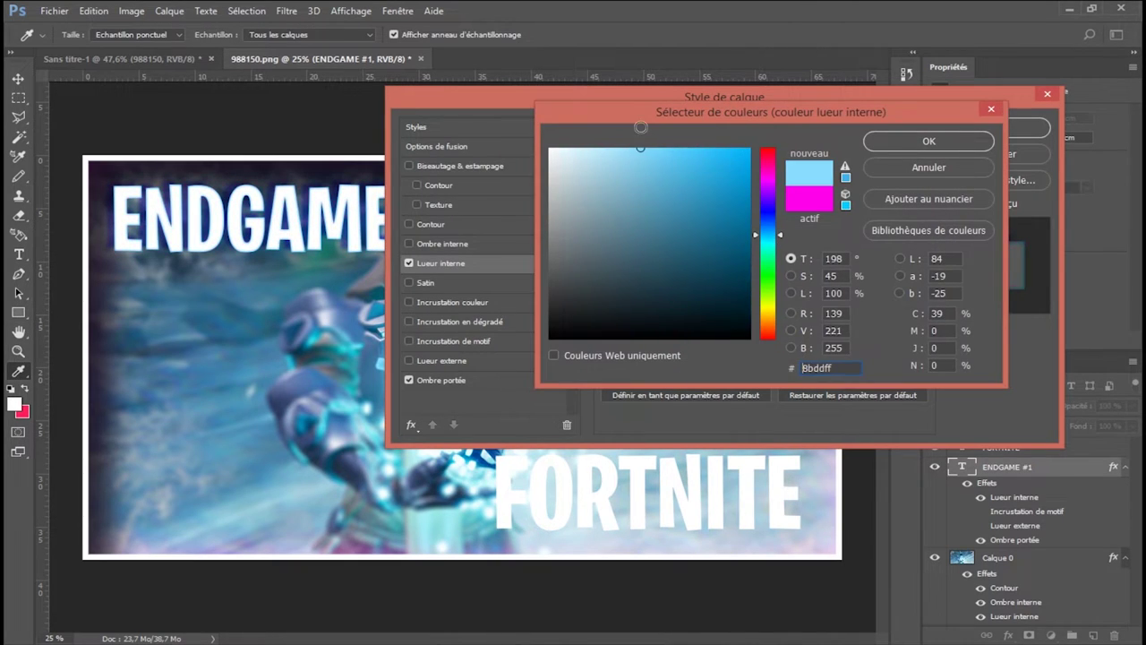
left_click(439, 526)
left_click(895, 143)
left_click_drag(692, 291, 712, 288)
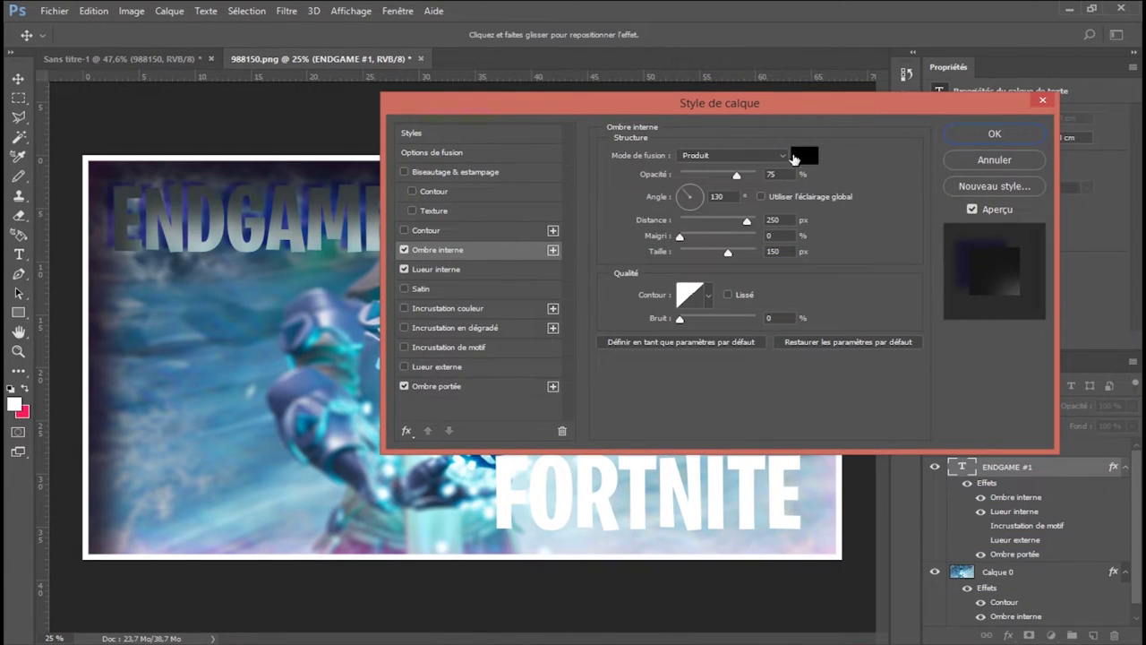
Give the ENDGAME #1 text an inner shadow with a size of 0 px, an angle of -30° and a distance of 10 px
left_click_drag(746, 221, 678, 222)
left_click_drag(728, 252, 678, 253)
left_click_drag(679, 222, 696, 222)
left_click(657, 199)
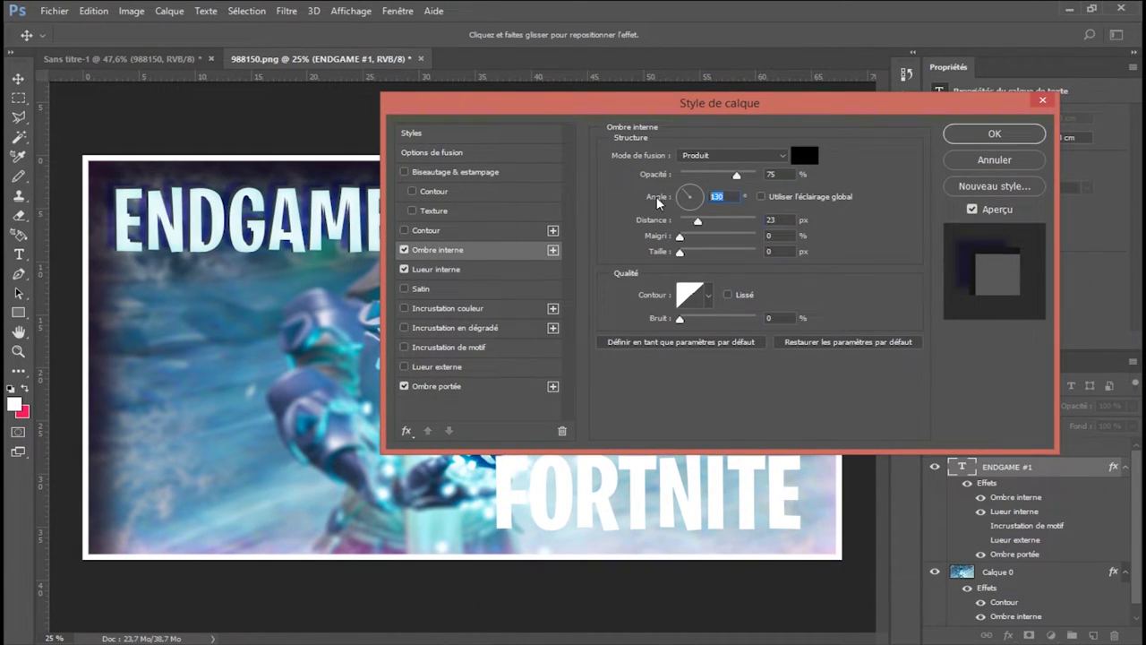
type("-30")
key("Tab")
type("10")
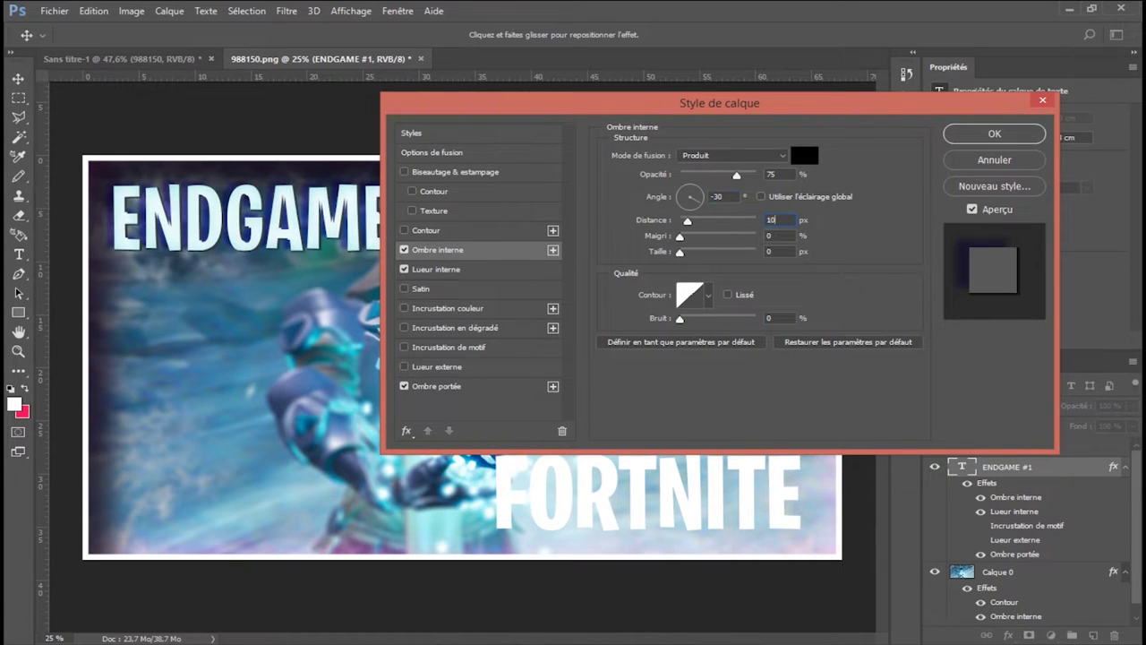
Set the inner shadow's angle to -120°, its distance to 20 px and its size to 15 px
left_click(689, 209)
type("-90")
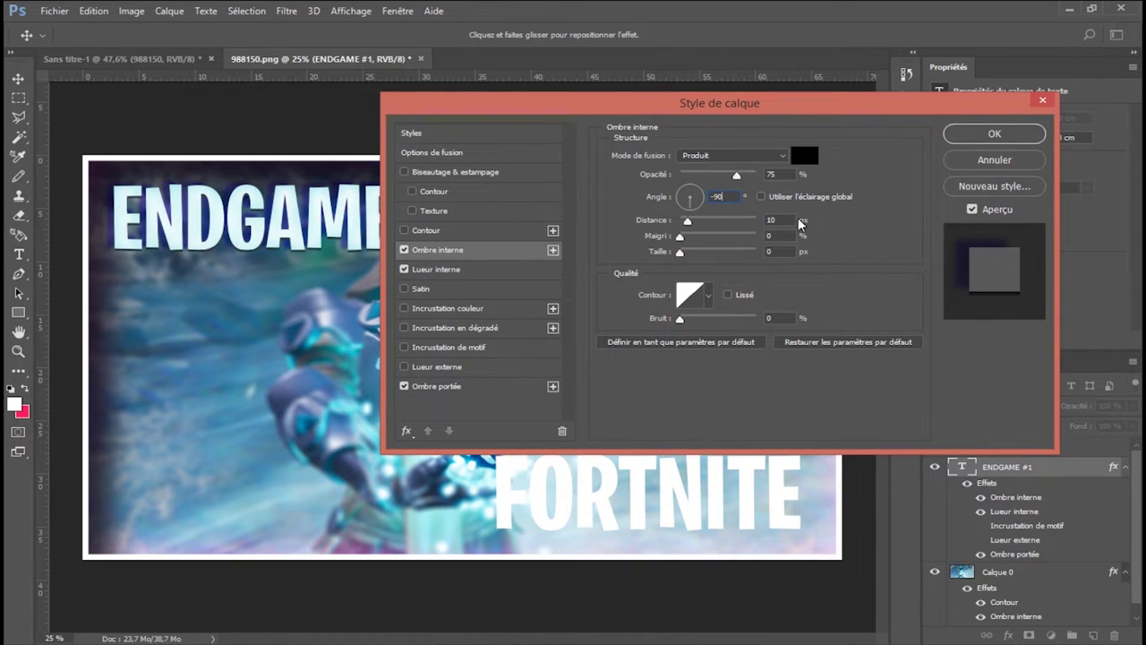
left_click_drag(790, 220, 766, 220)
type("20")
left_click_drag(690, 209, 682, 207)
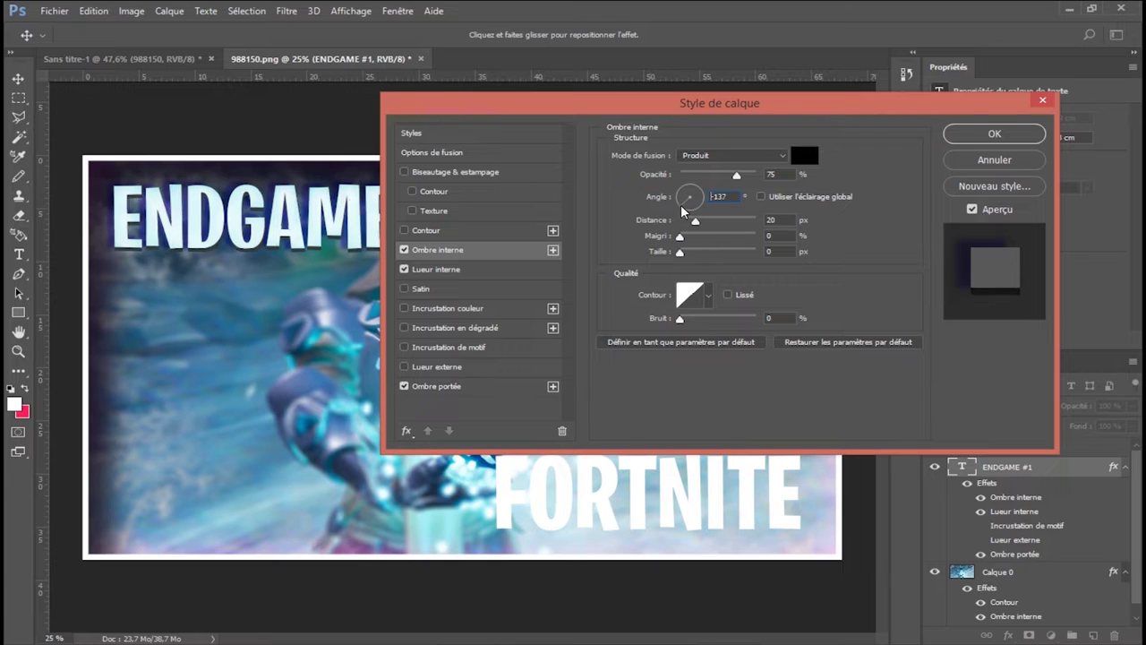
type("-130")
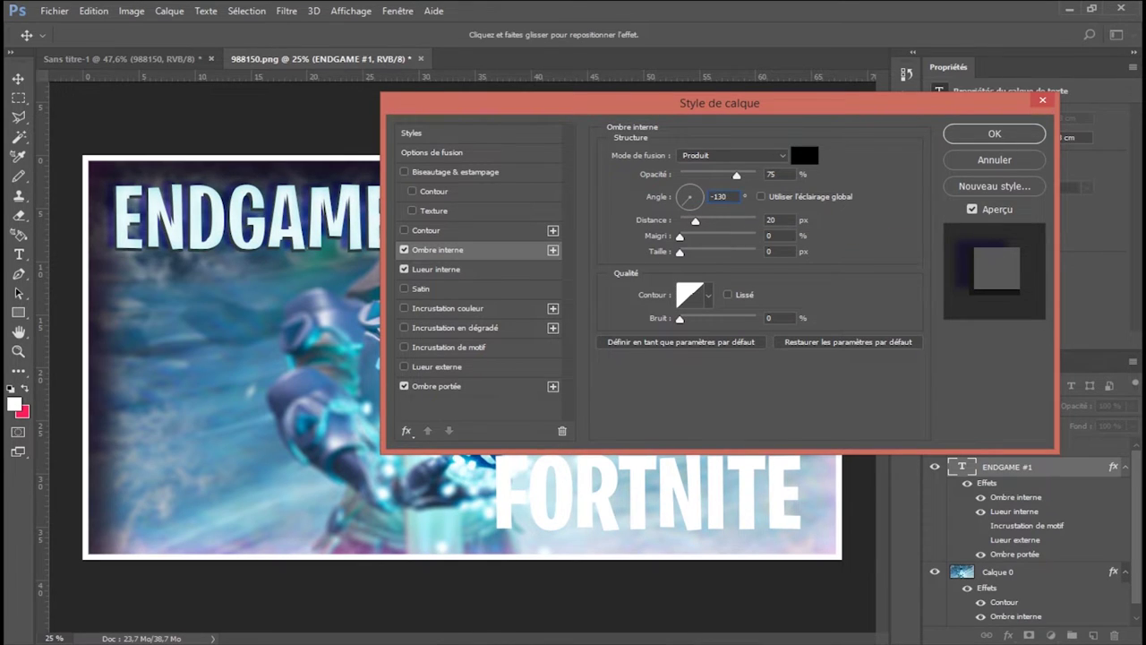
key("BackSpace")
key("BackSpace")
type("20")
left_click_drag(781, 252, 645, 238)
type("15")
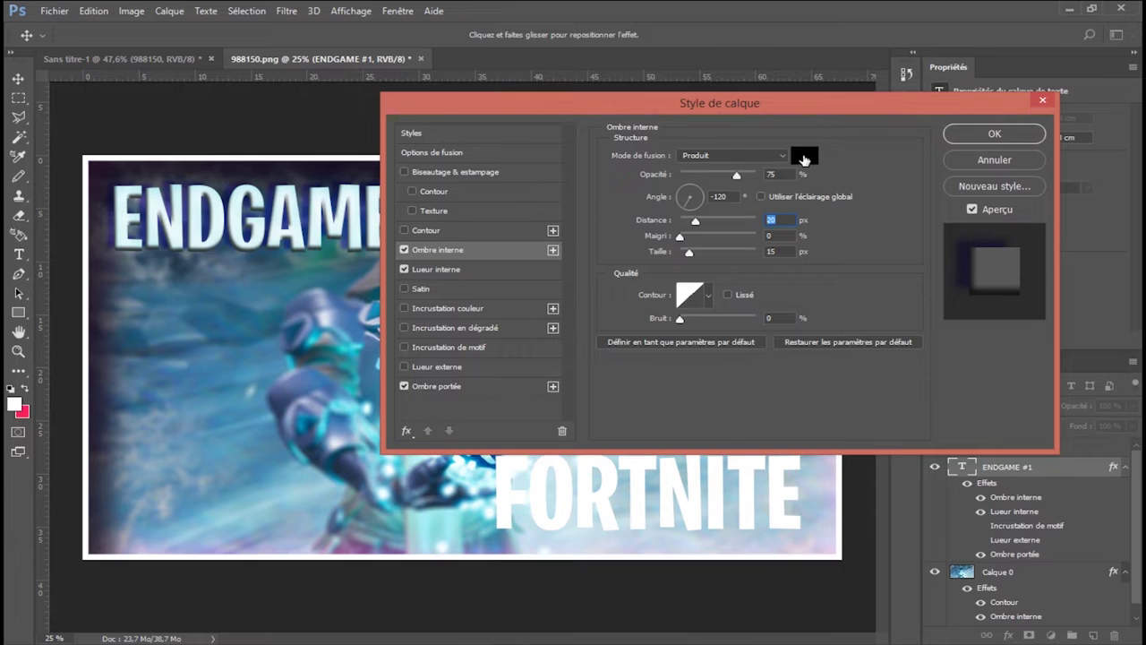
Change the ENDGAME #1 inner shadow color to dark purple #3a0e5f
left_click(803, 157)
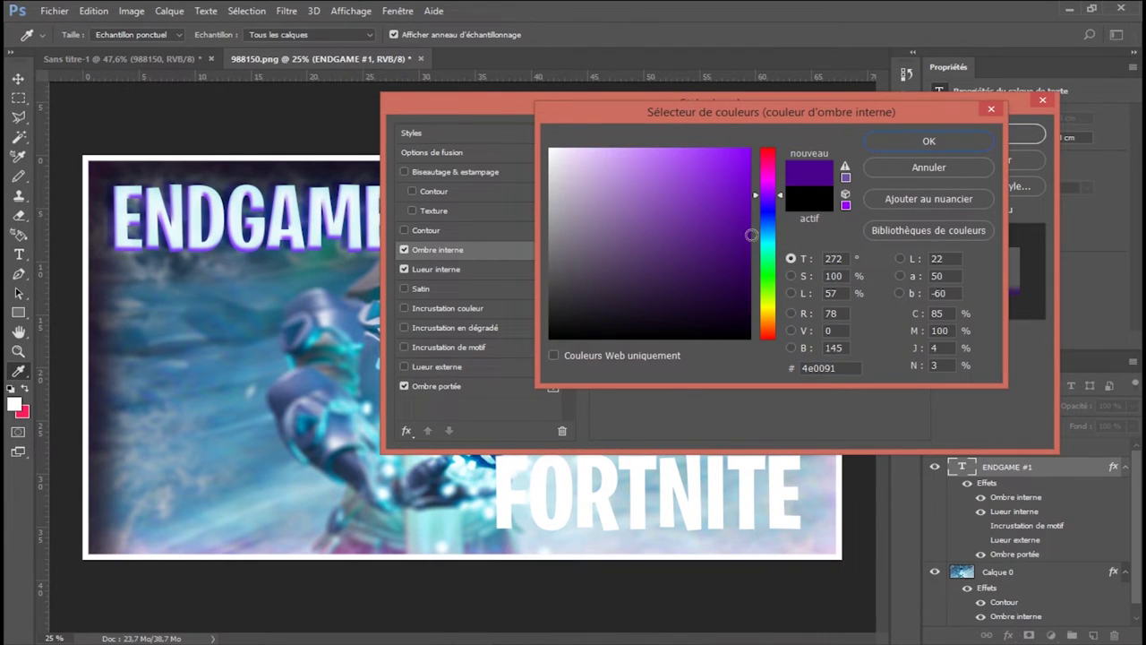
left_click(721, 268)
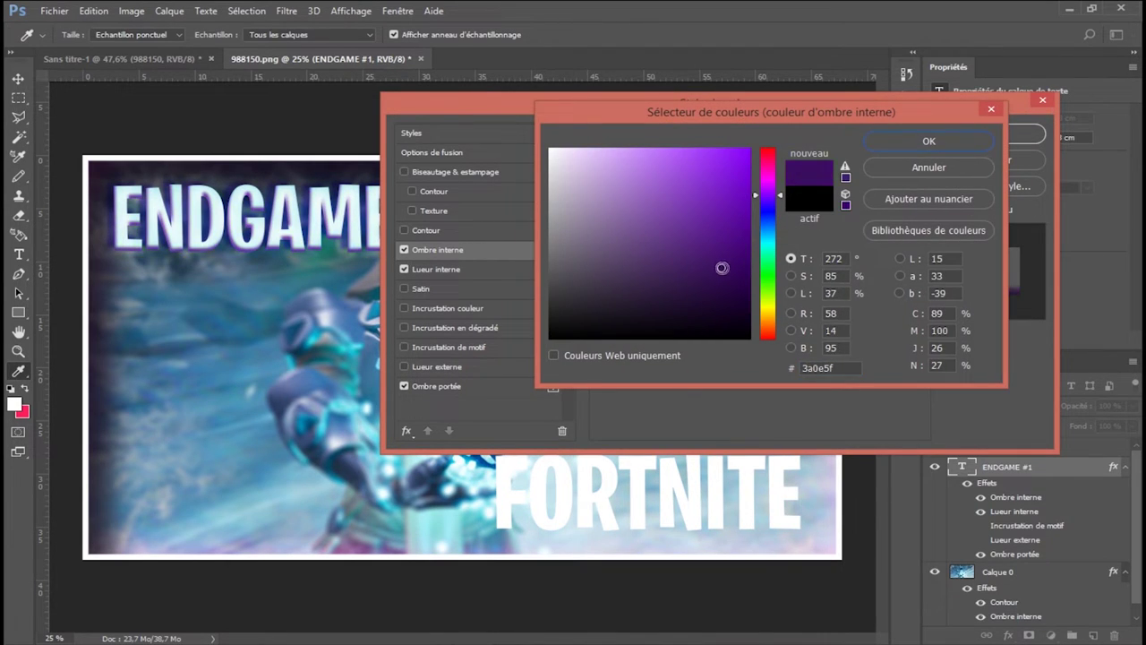
key("Return")
Try a 5 px inside stroke on the ENDGAME #1 text and test other stroke colors
left_click(436, 232)
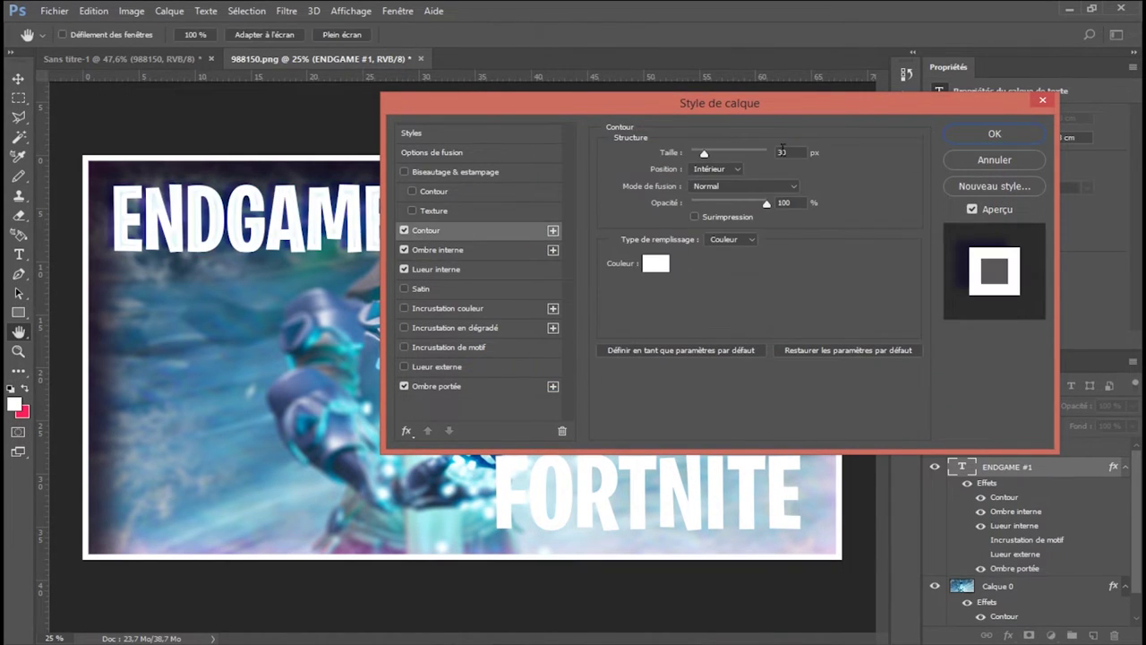
type("5")
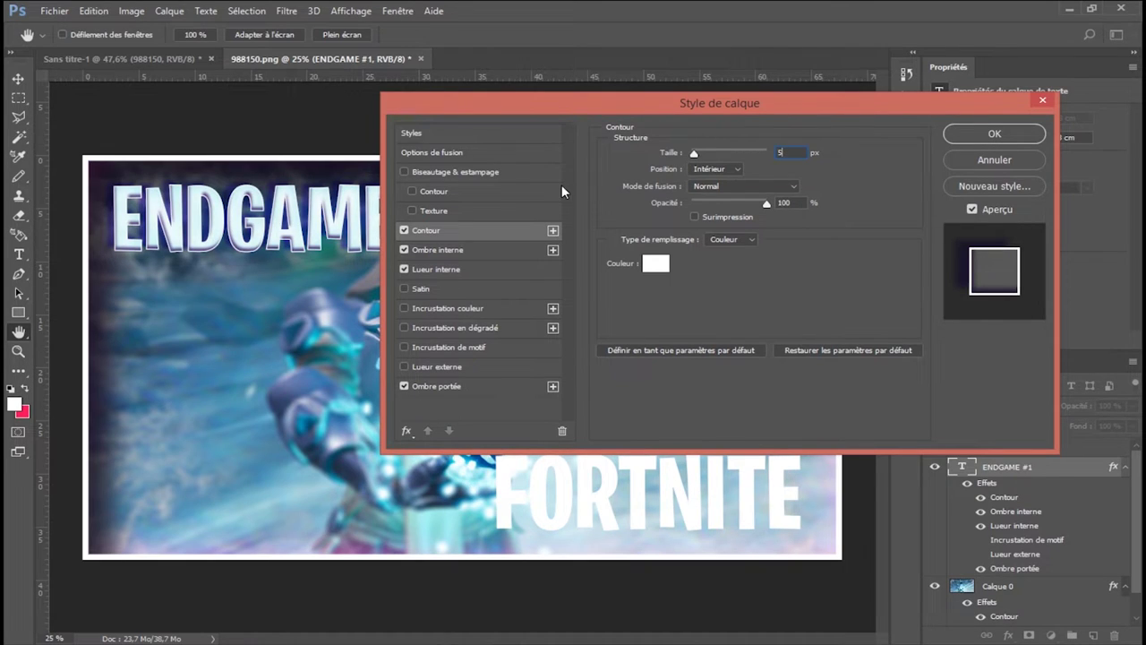
left_click(661, 262)
left_click(767, 215)
left_click(750, 149)
left_click_drag(769, 215, 757, 138)
left_click(709, 289)
left_click(929, 166)
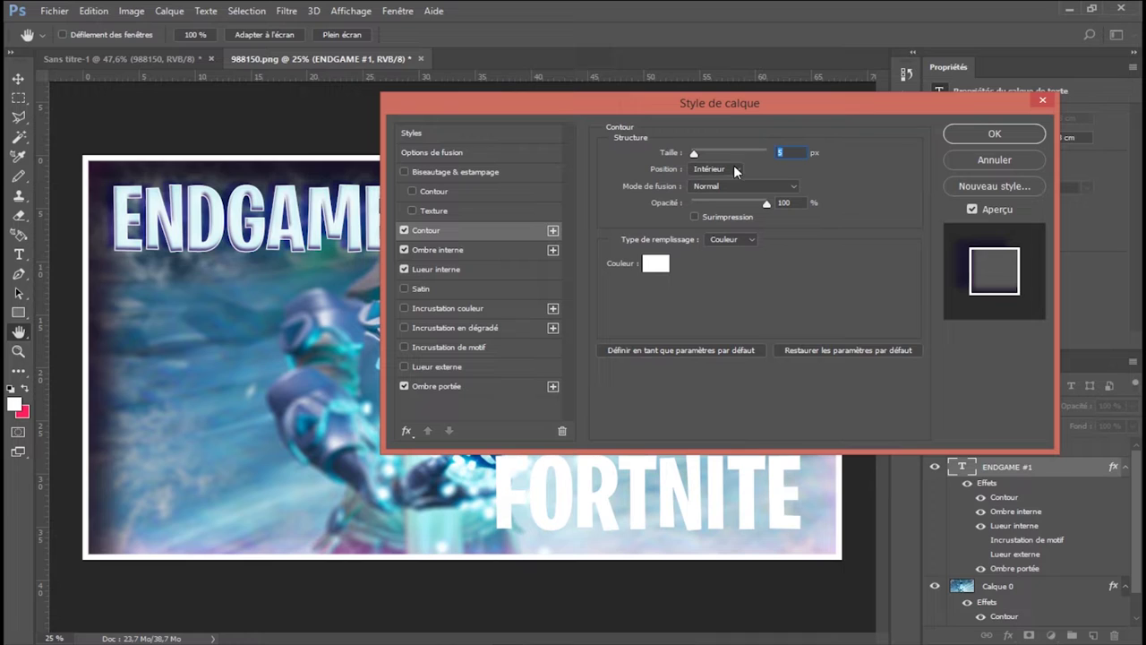
left_click(403, 230)
Try an outer glow on the ENDGAME #1 text and apply the layer style without it
left_click(436, 366)
left_click_drag(685, 280, 694, 286)
left_click(1035, 134)
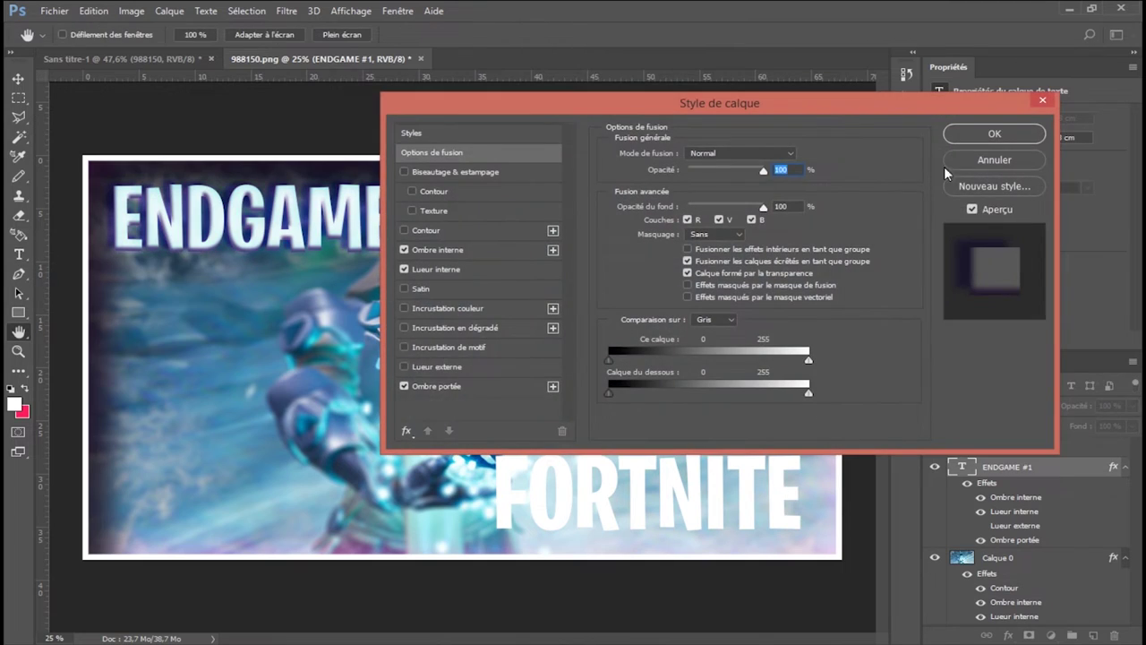
left_click(959, 134)
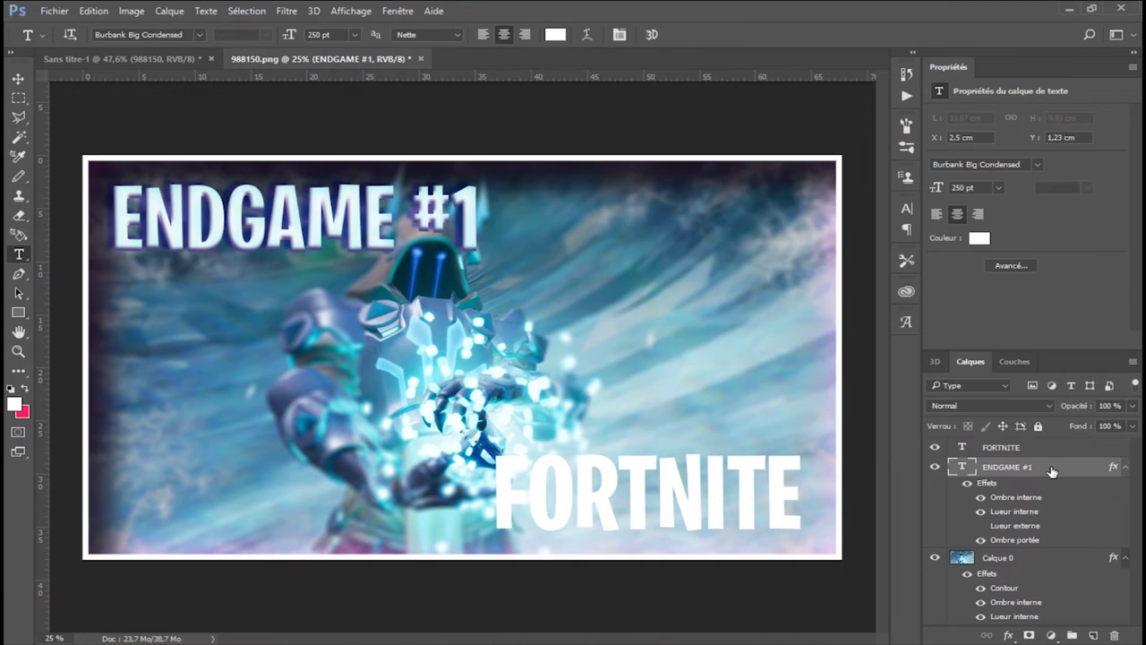
right_click(974, 475)
key("Escape")
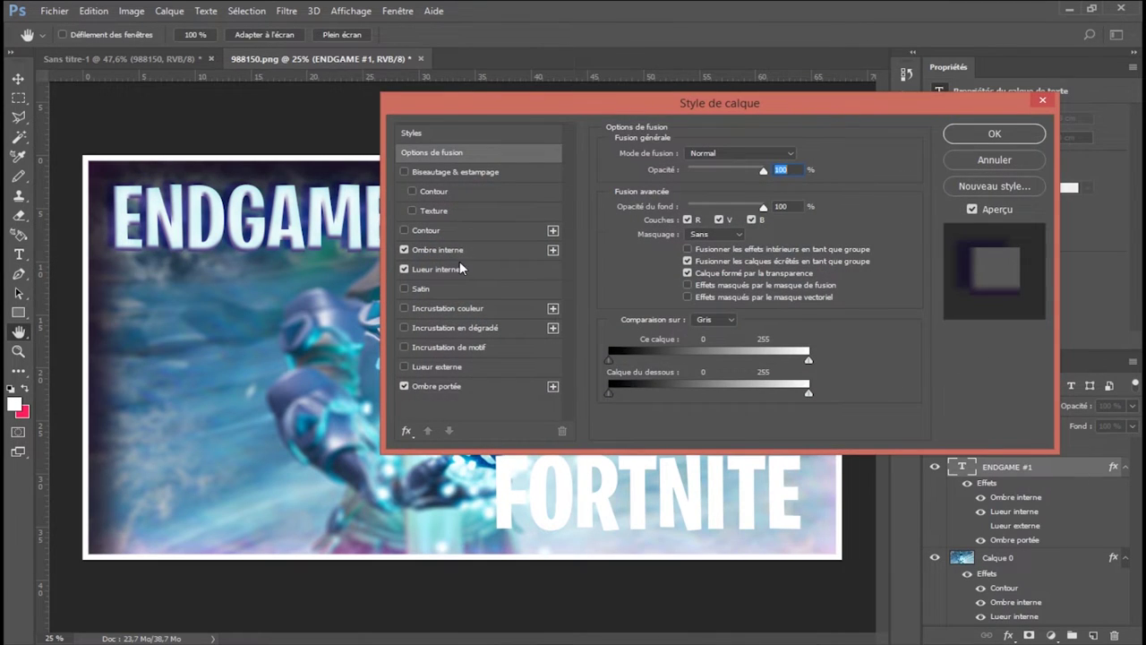
Change the ENDGAME #1 inner shadow color to blue and apply the layer style
left_click(459, 268)
left_click(437, 250)
left_click(802, 154)
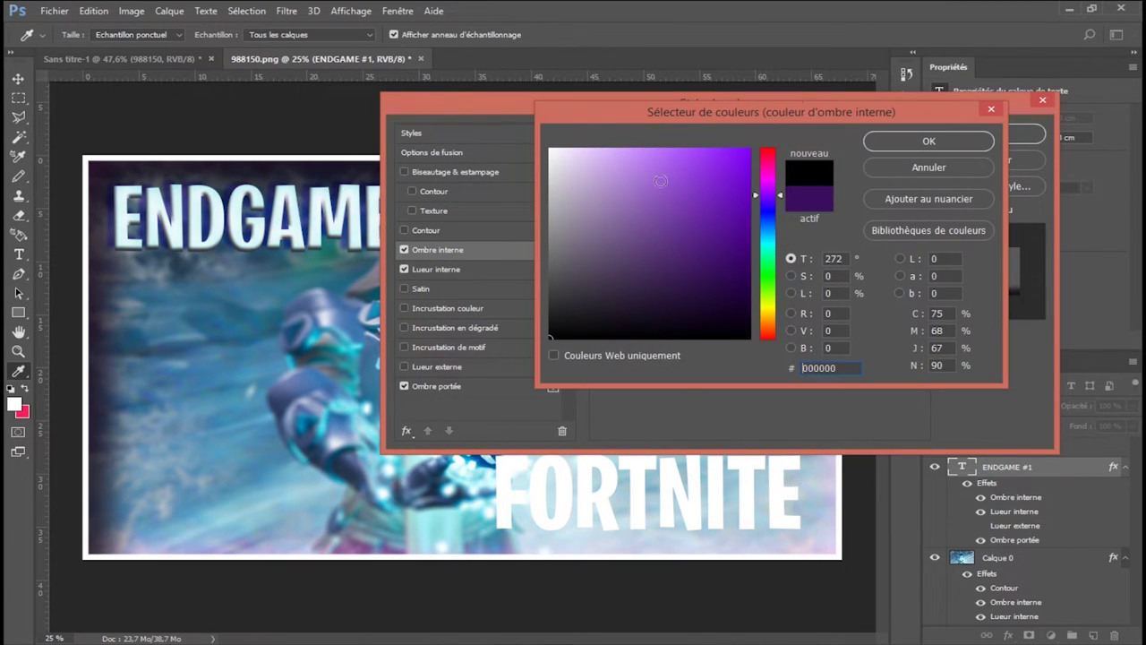
left_click_drag(660, 180, 754, 145)
left_click(770, 214)
left_click_drag(707, 206, 802, 134)
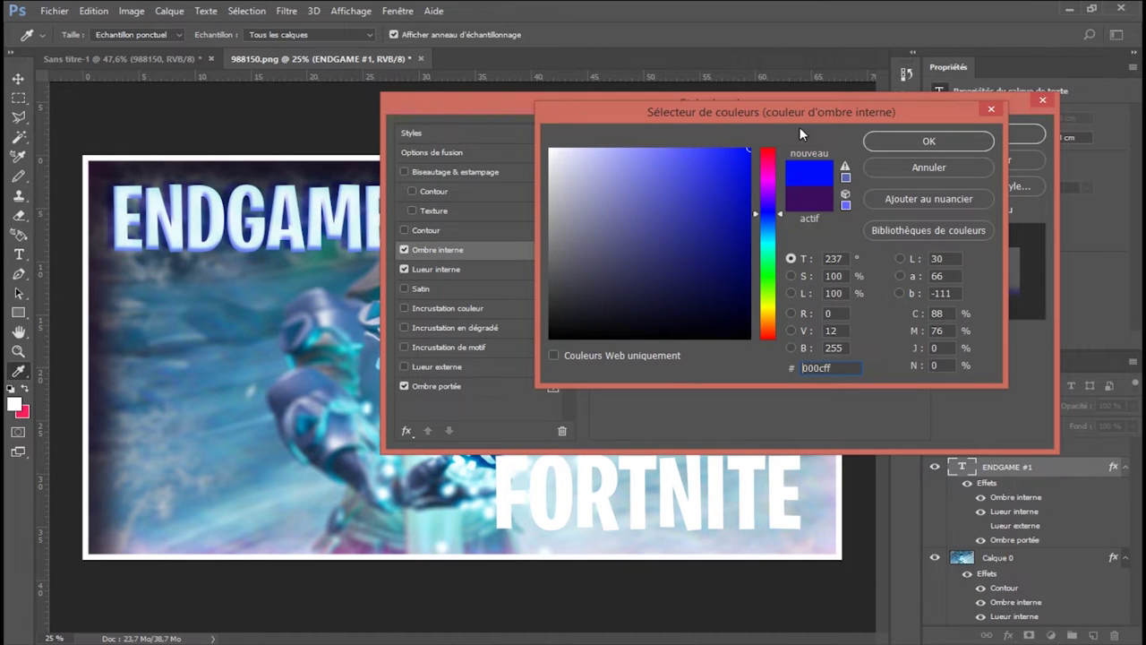
left_click(712, 197)
left_click(959, 144)
left_click(983, 136)
Copy the ENDGAME #1 layer style and paste it onto the FORTNITE layer
right_click(1049, 462)
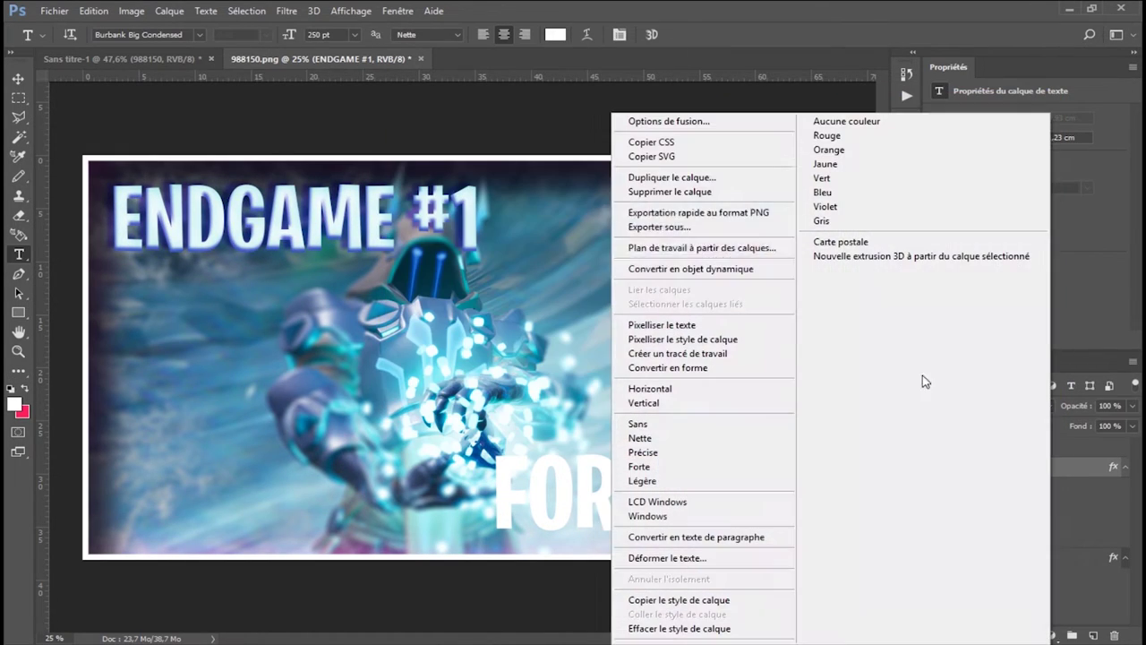
left_click(698, 600)
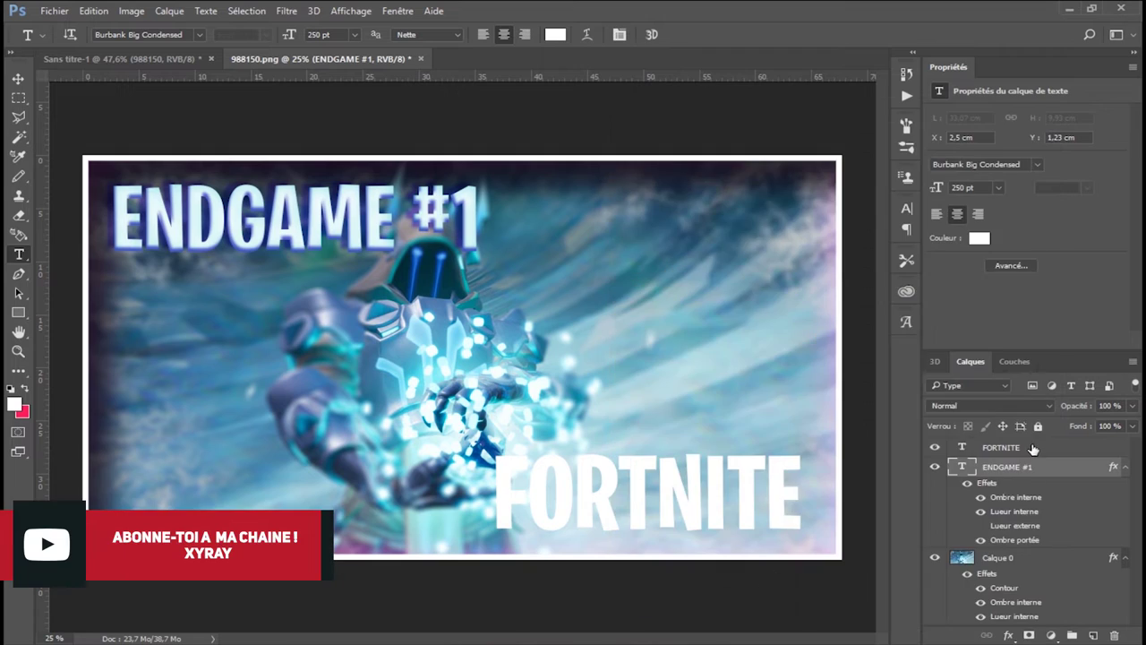
right_click(1033, 448)
left_click(698, 605)
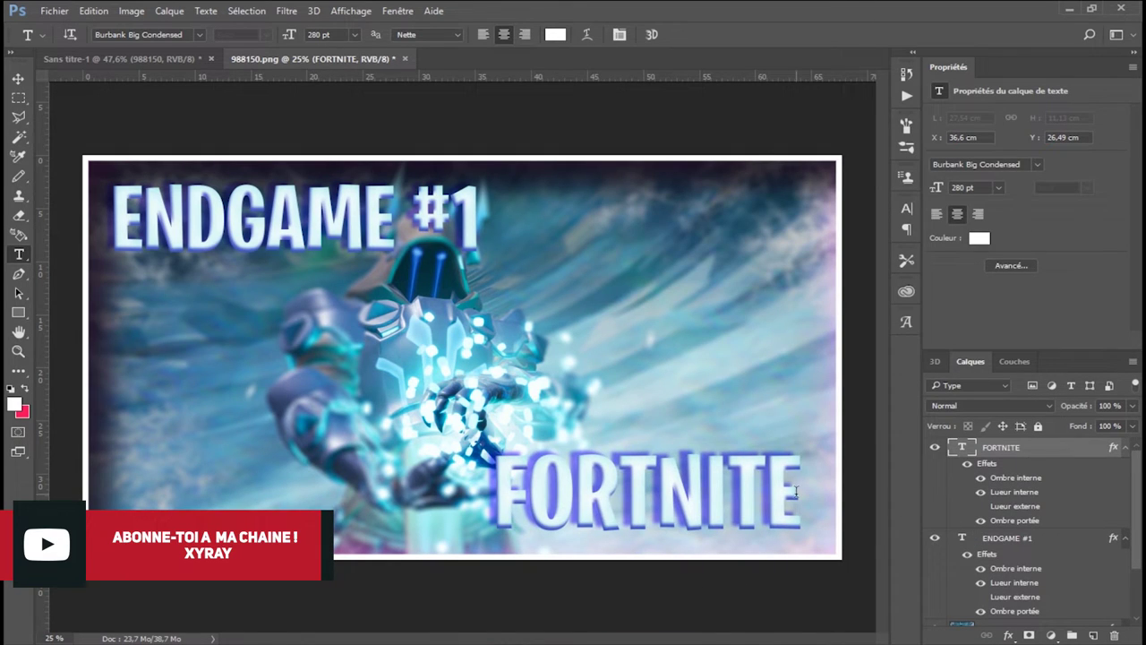
Set the FORTNITE drop shadow's distance to 25 px and its size to 15 px, and open the FORTNITE text for editing
double_click(1053, 446)
left_click(438, 386)
mouse_move(695, 207)
left_mouse_down()
mouse_move(736, 197)
mouse_move(699, 224)
left_mouse_up()
type("0")
left_click_drag(779, 252, 658, 226)
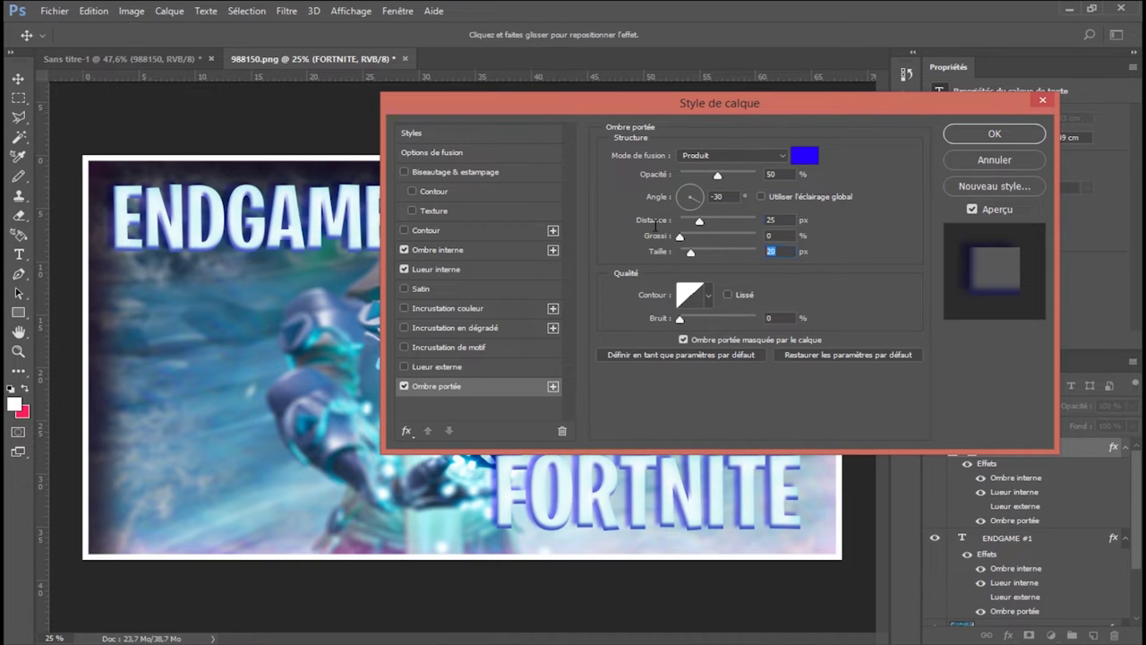
type("15")
left_click_drag(754, 110, 653, 123)
left_click(893, 147)
left_click(658, 490)
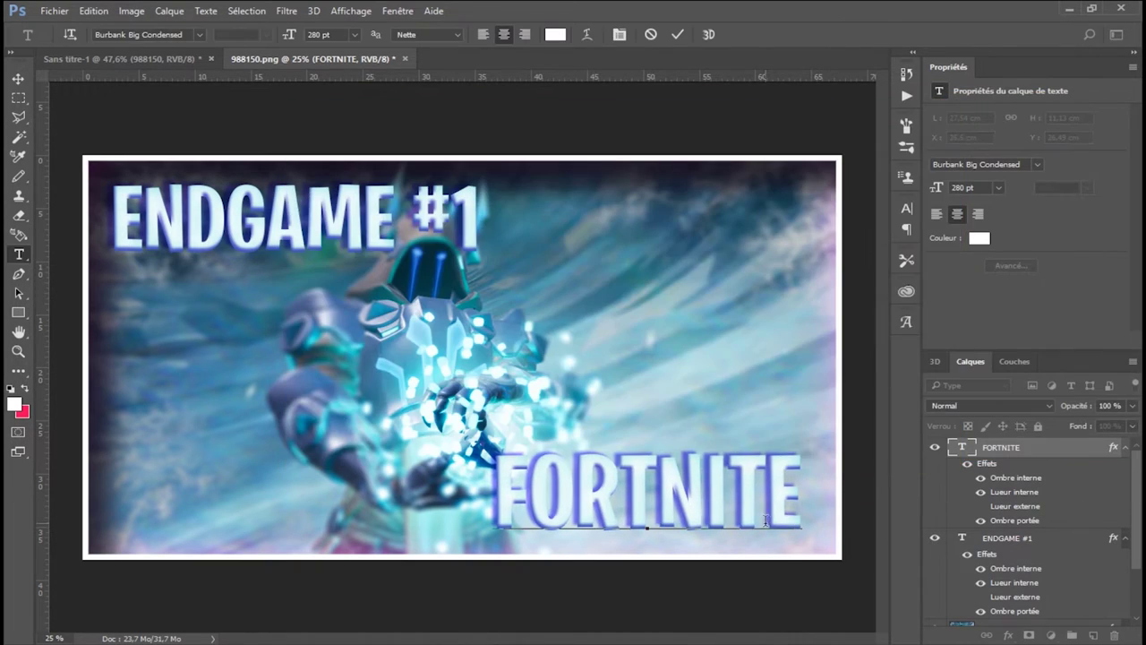
Shift the FORTNITE text slightly toward the lower-right corner and warp it with a horizontal Arc at 0% bend and 2% vertical distortion
left_click_drag(789, 570, 801, 575)
left_click(586, 34)
left_click(831, 277)
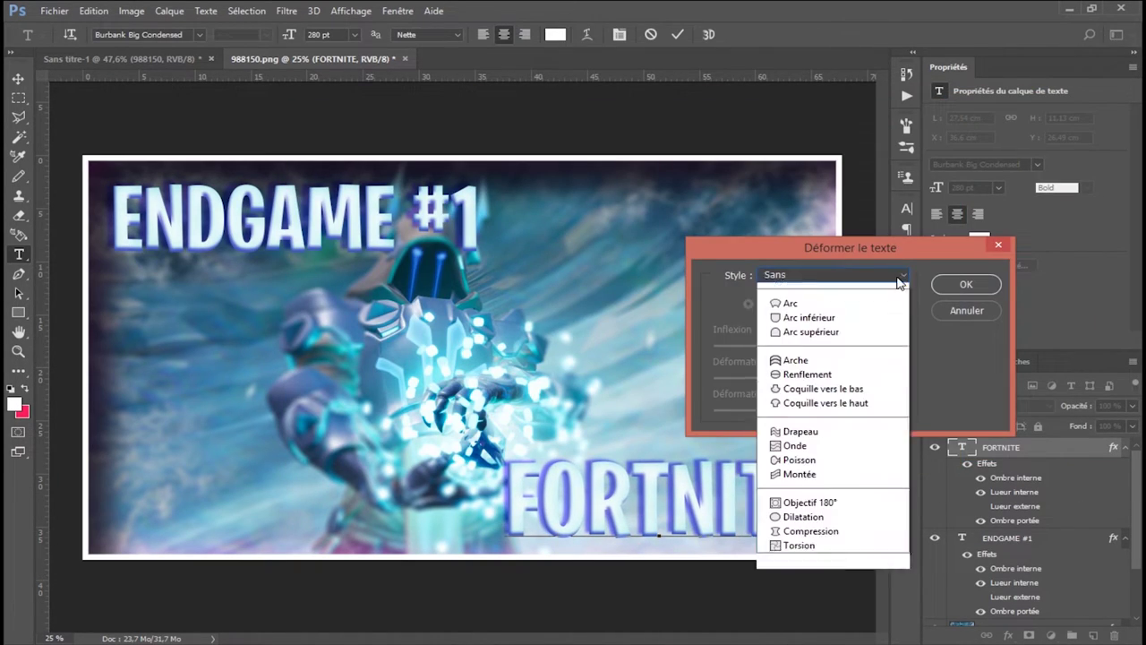
left_click(838, 316)
left_click_drag(846, 346, 807, 413)
left_click_drag(810, 344, 802, 349)
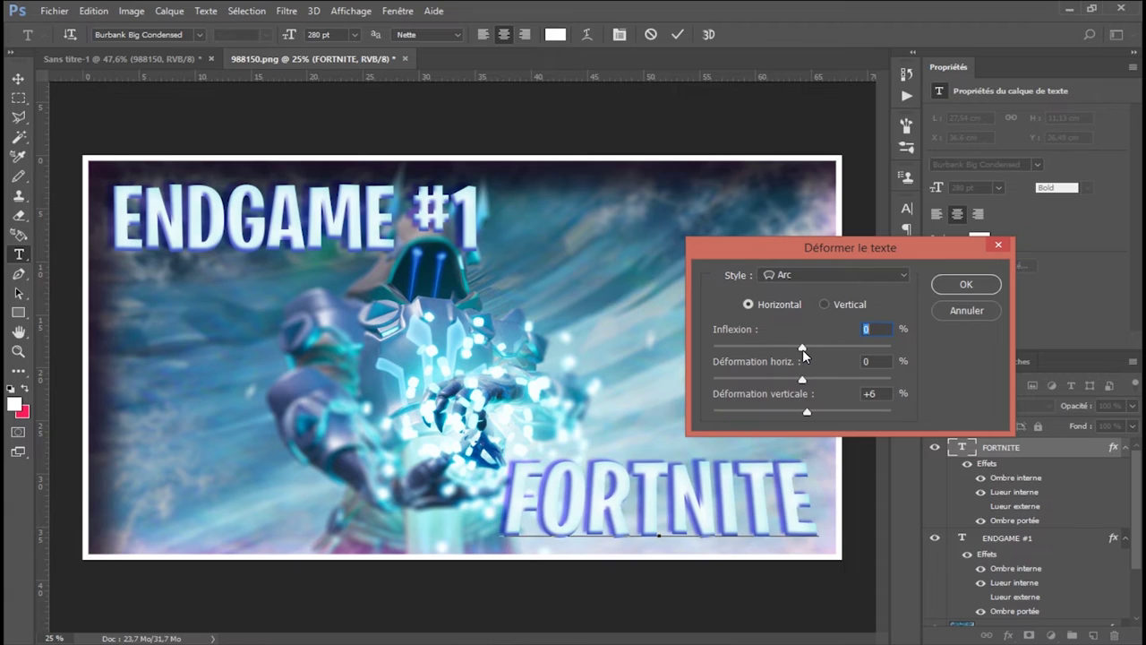
left_click_drag(806, 411, 803, 411)
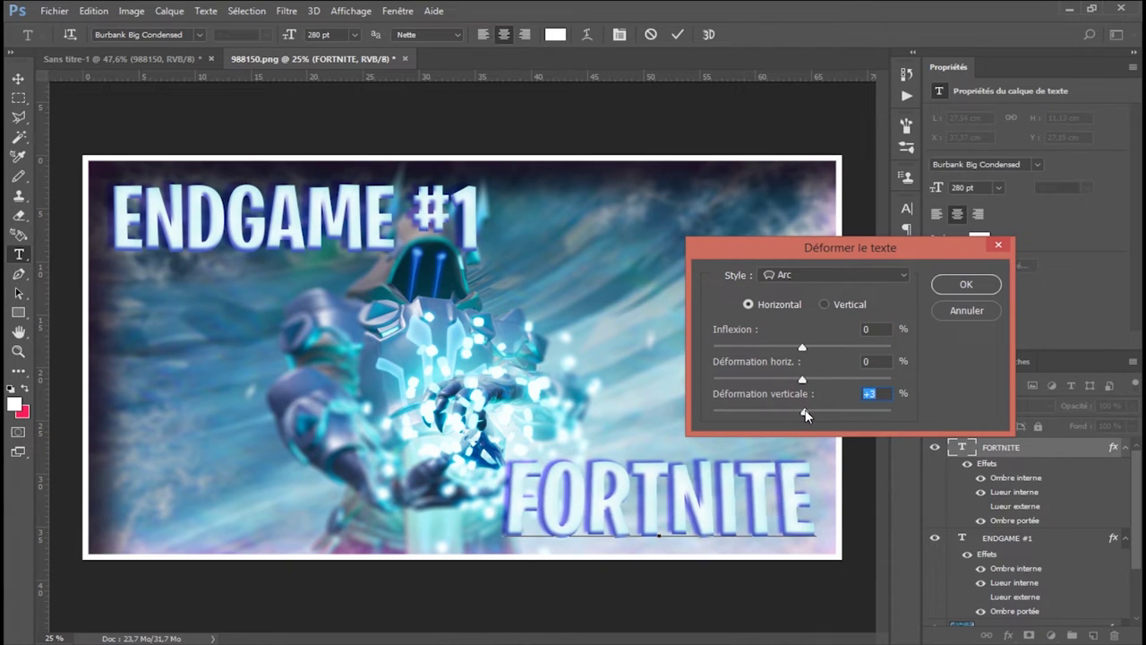
type("2")
left_click(965, 280)
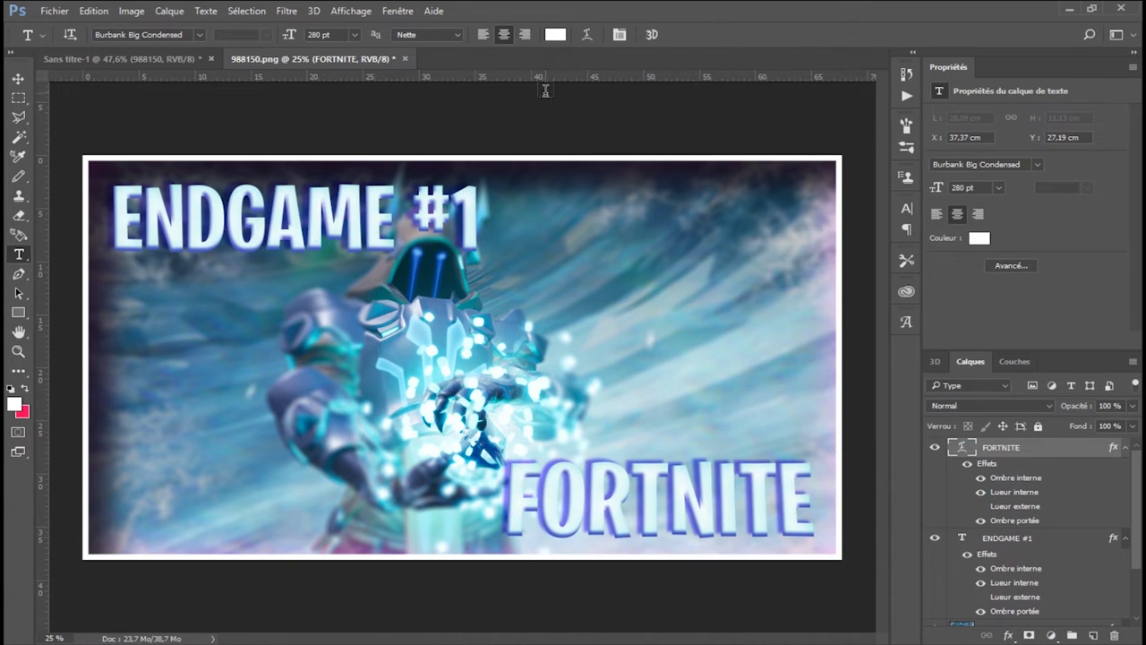
left_click(587, 35)
left_click(949, 284)
Warp the ENDGAME #1 text with the horizontal Arc style at 0% bend and commit the text edit
left_click(1007, 537)
left_click(586, 34)
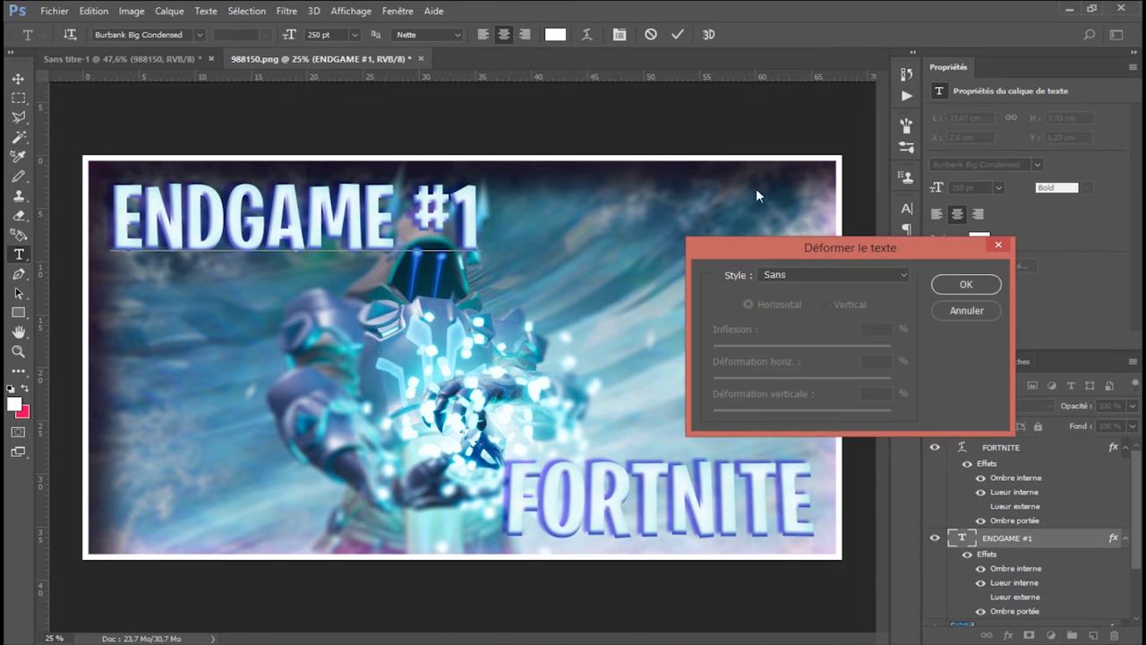
left_click(806, 275)
left_click(803, 319)
left_click_drag(844, 348, 801, 348)
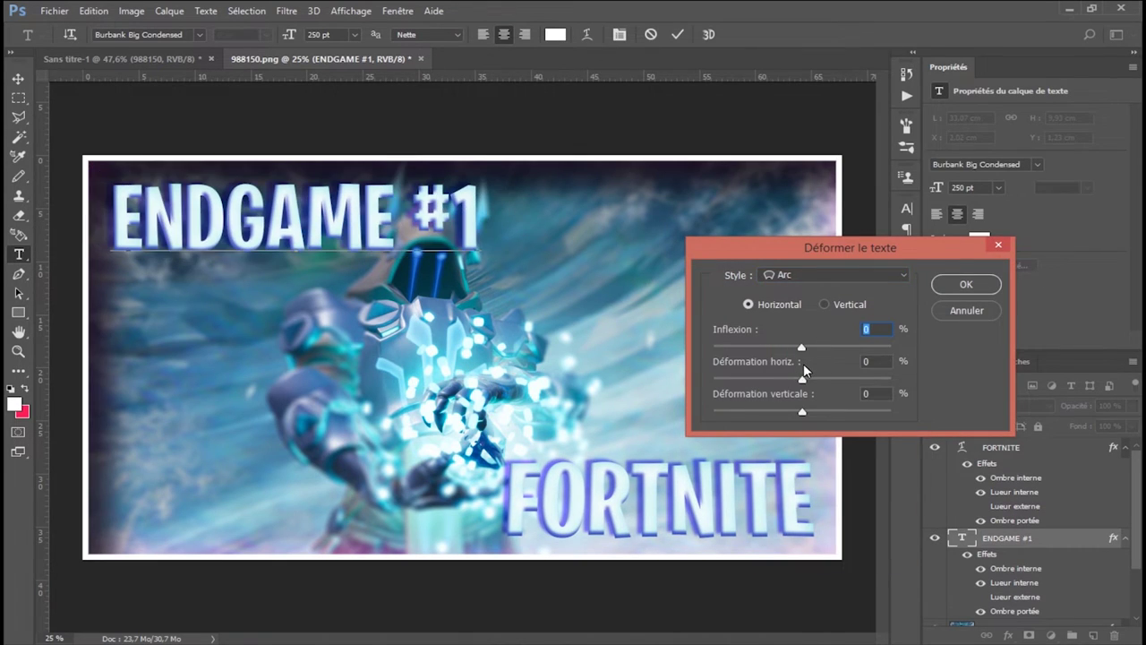
left_click(801, 410)
left_click(954, 283)
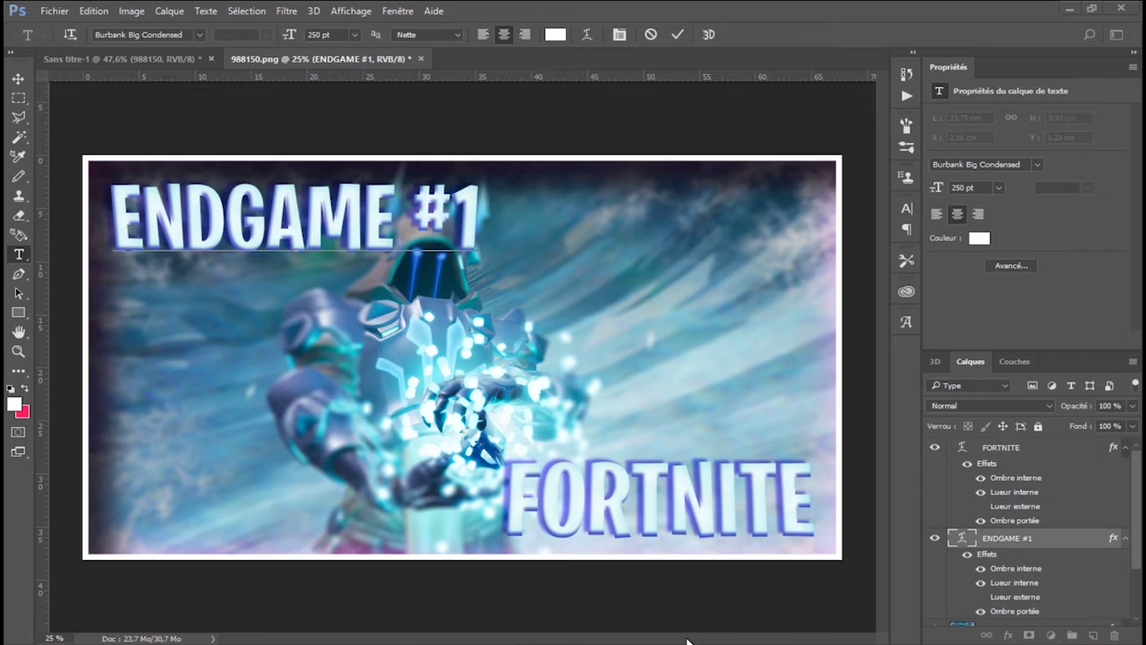
left_click(608, 408)
Start saving the thumbnail as a PNG copy named "minia vite fait"
left_click(55, 11)
left_click(115, 170)
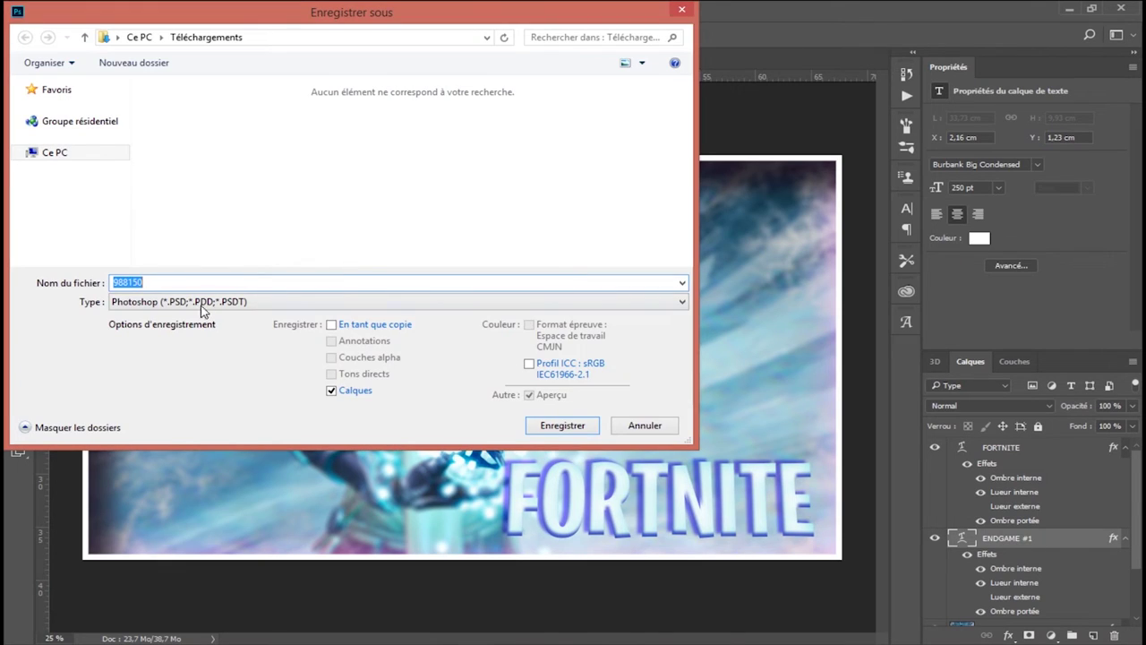
left_click(201, 303)
left_click(152, 478)
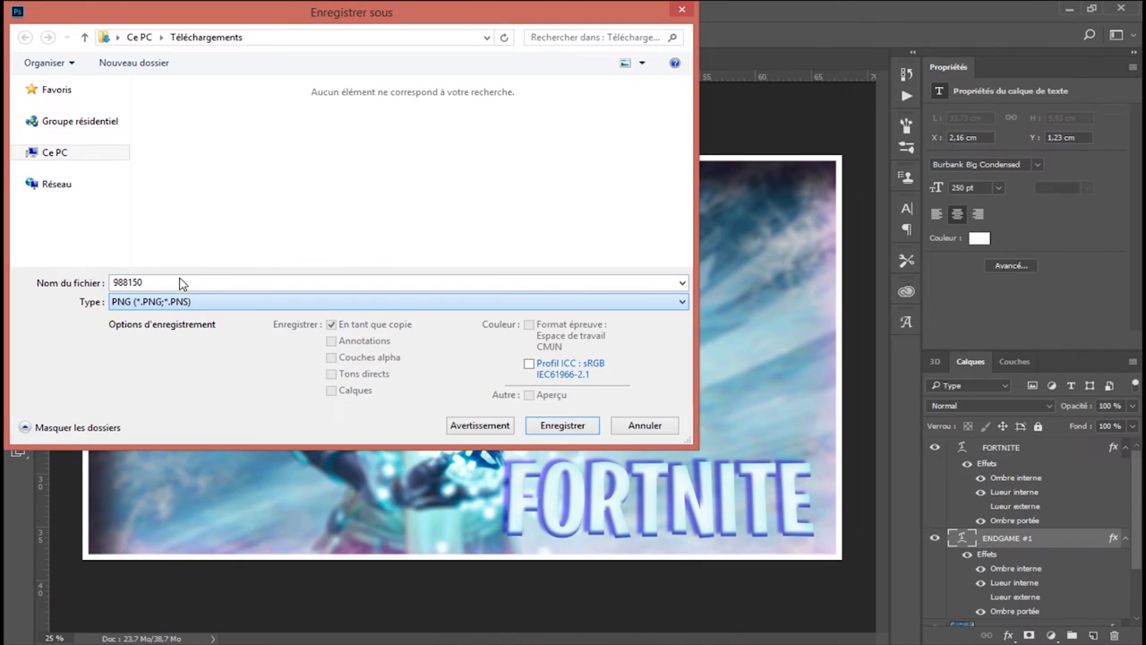
double_click(179, 283)
key("BackSpace")
type("minia vi")
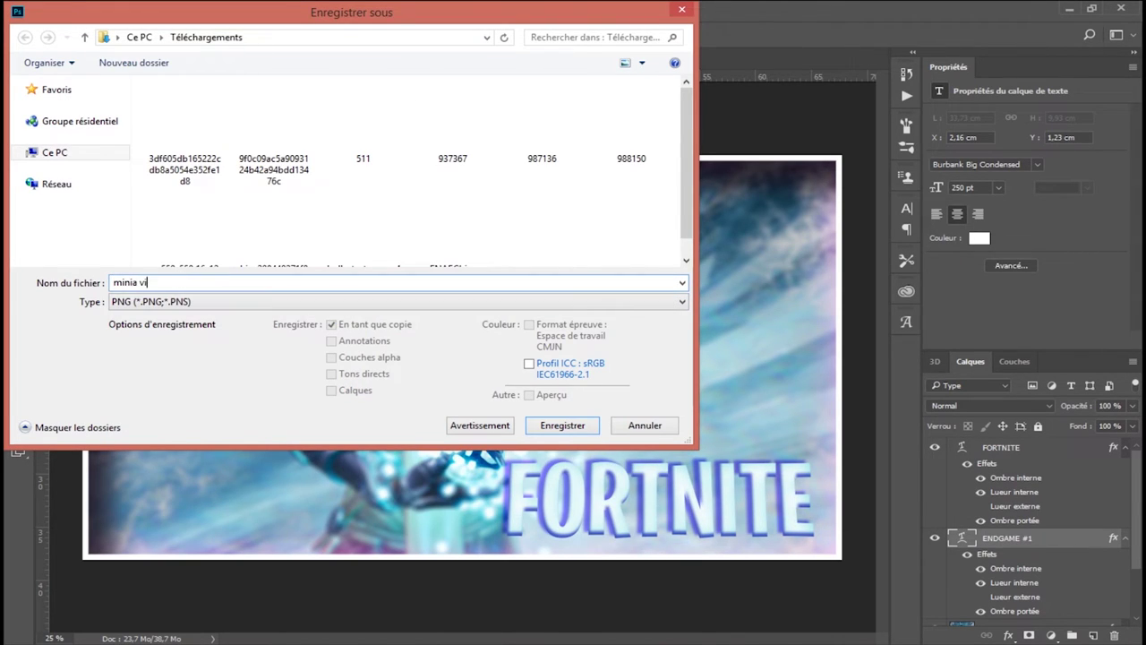
type("te fait")
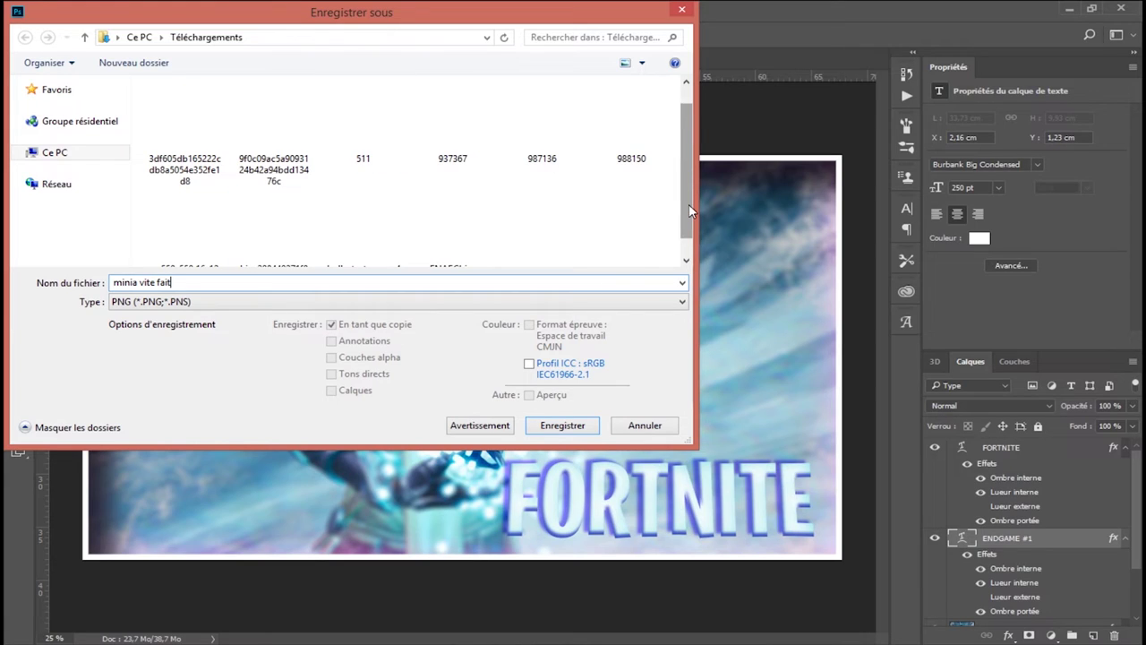
Save the PNG in the "fritix minia live" folder inside Dossier on DATA (D:), with smallest/slow compression and interlacing
left_click_drag(689, 190, 688, 205)
scroll(94, 199, "up", 1)
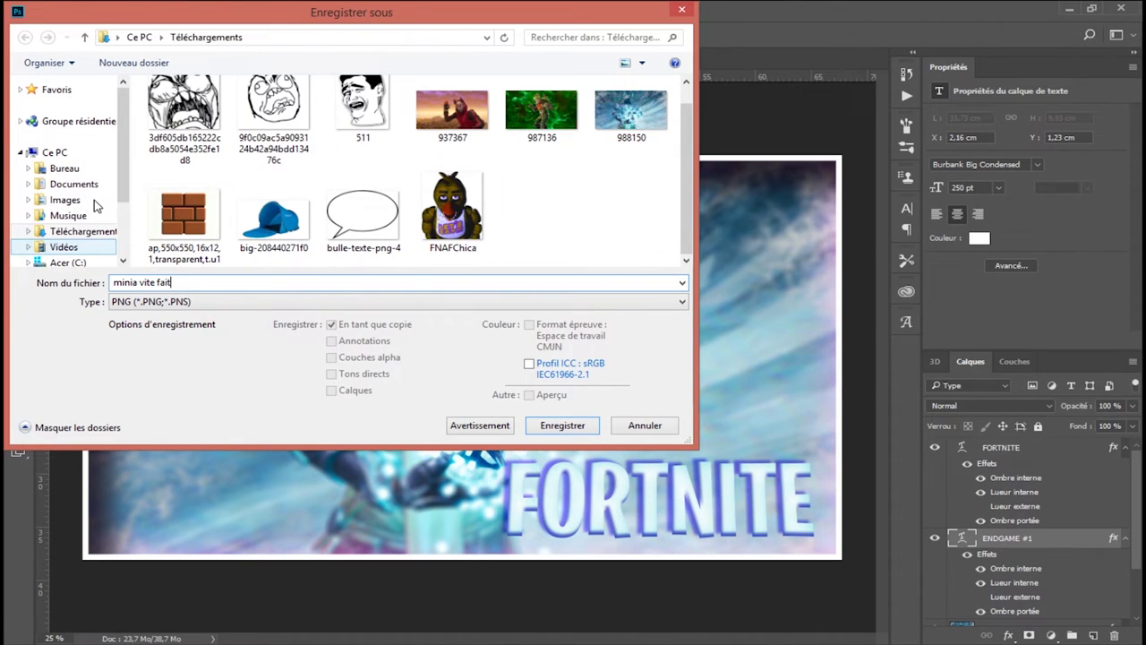
scroll(103, 231, "down", 1)
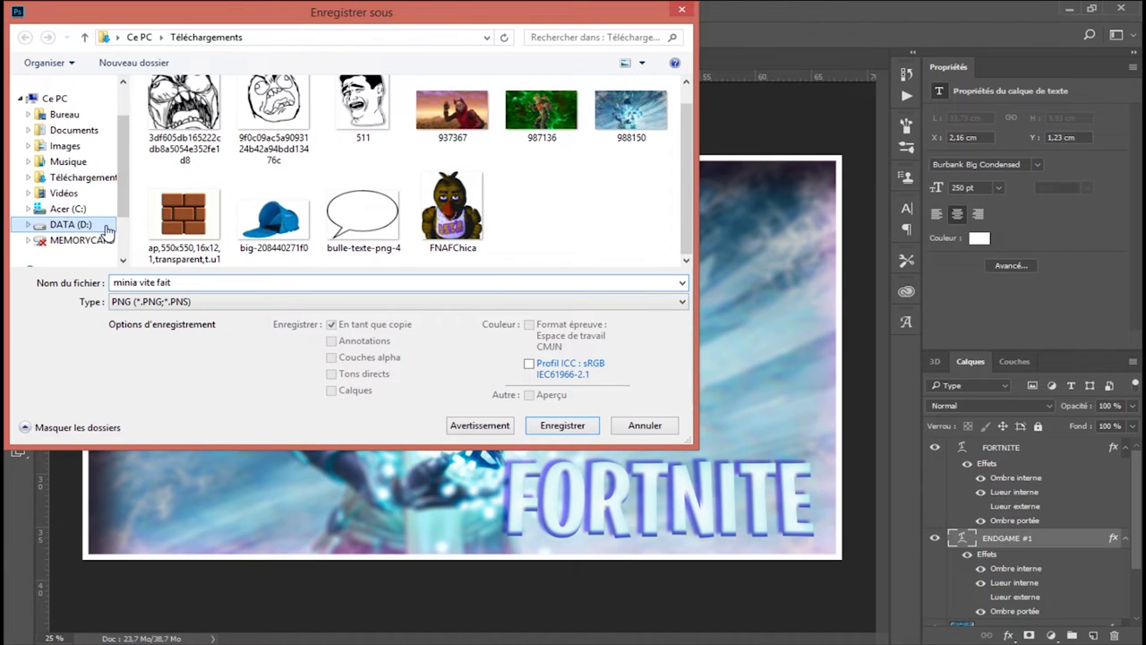
left_click(105, 229)
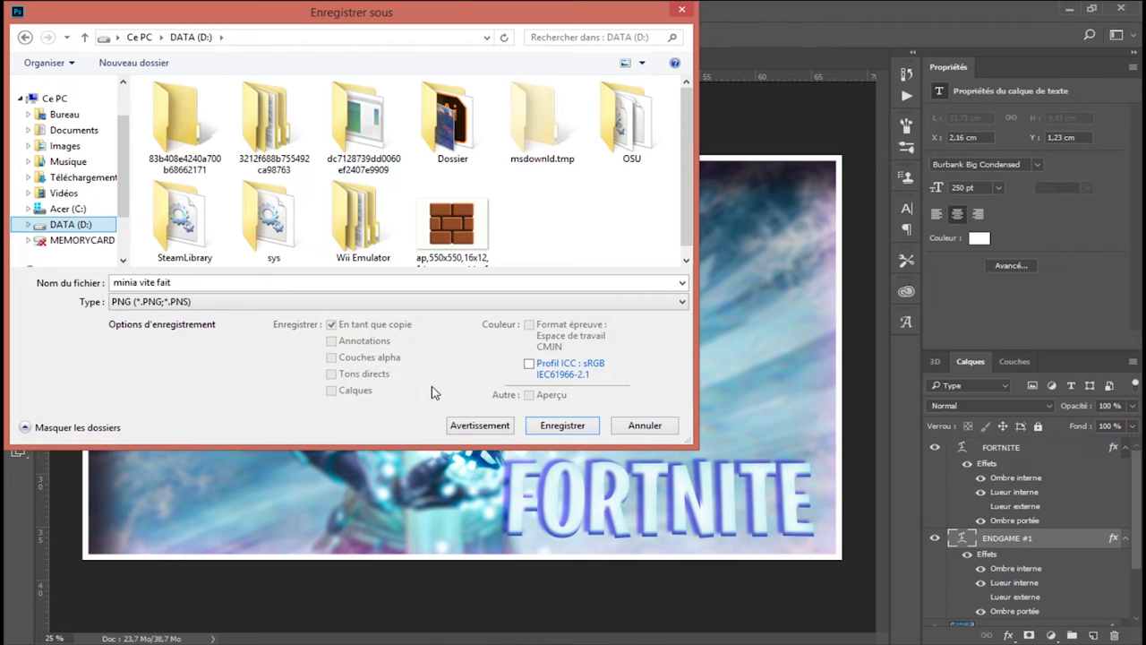
left_click(467, 131)
double_click(468, 131)
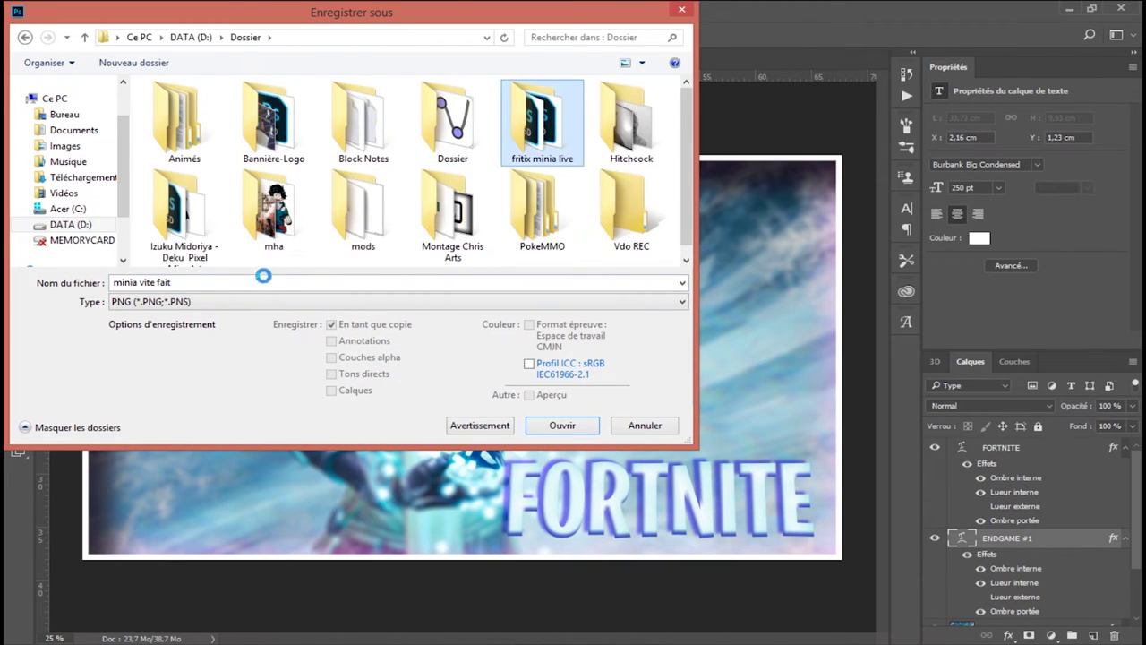
double_click(545, 118)
left_click(550, 429)
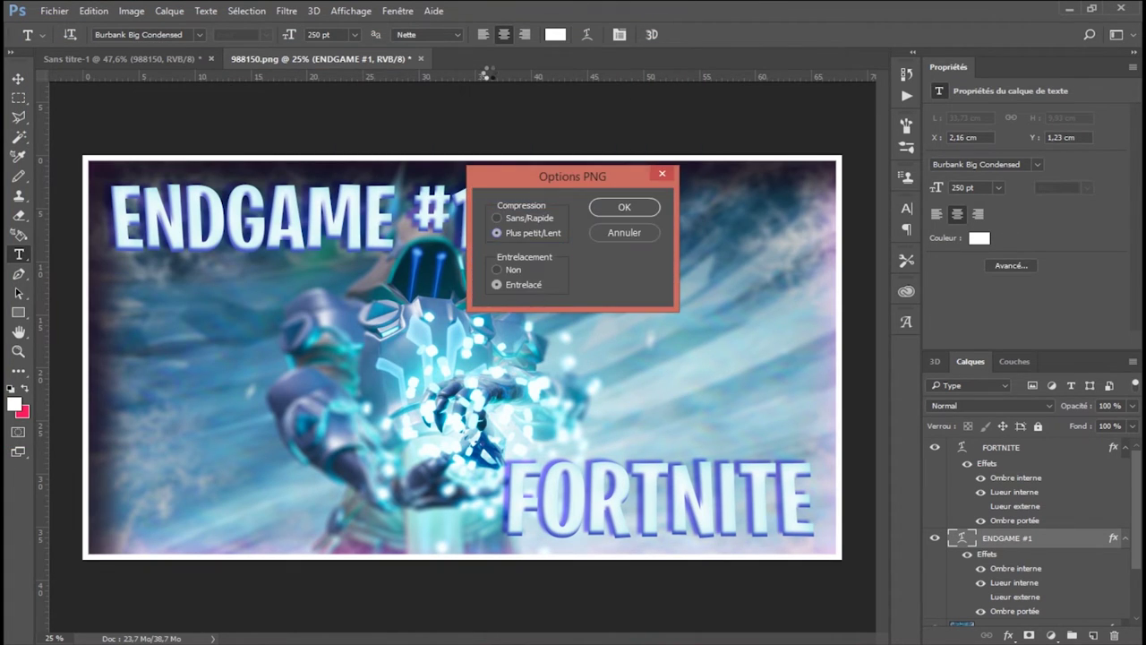
left_click(625, 207)
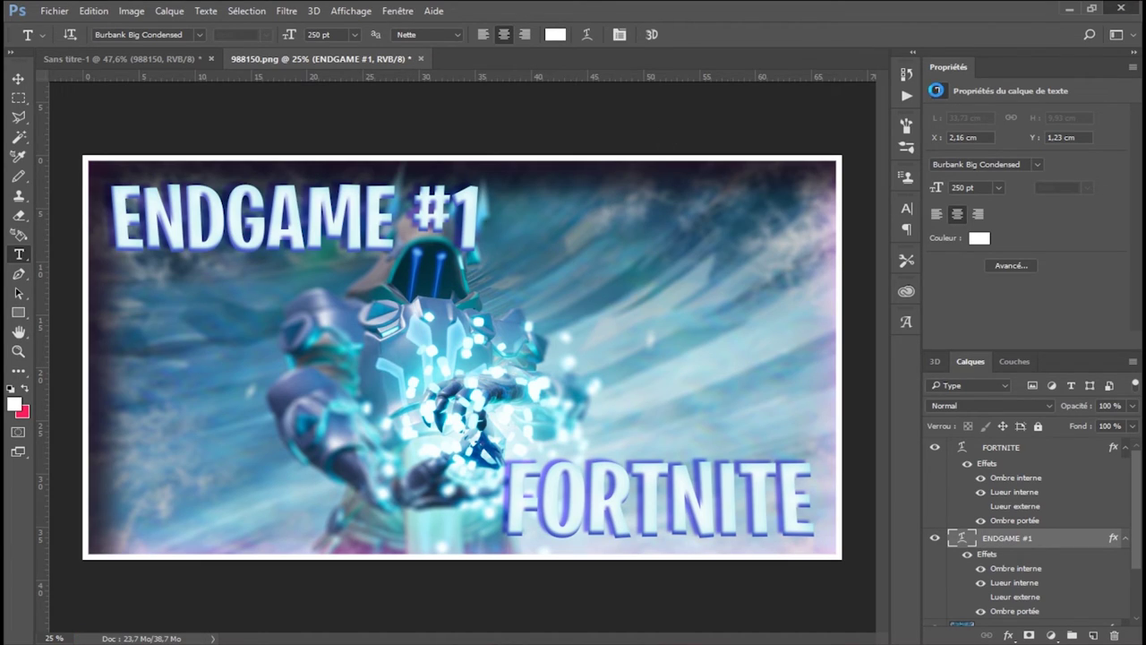
Quit the program without saving the changes to 988150.png and the untitled document
left_click(1120, 8)
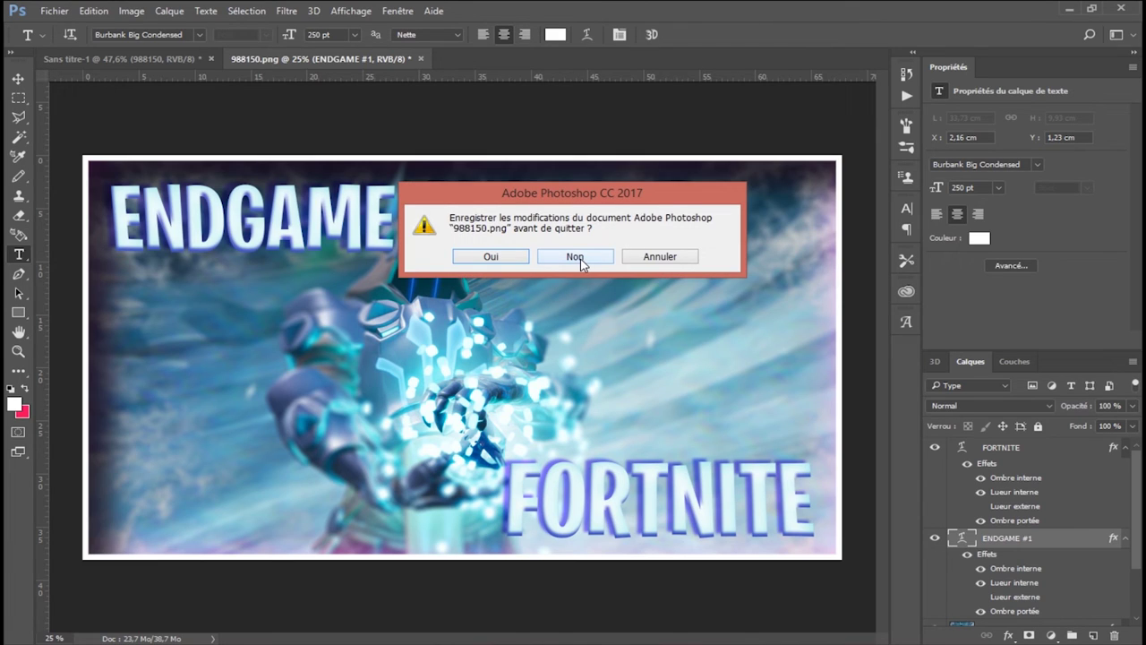
left_click(579, 258)
left_click(580, 257)
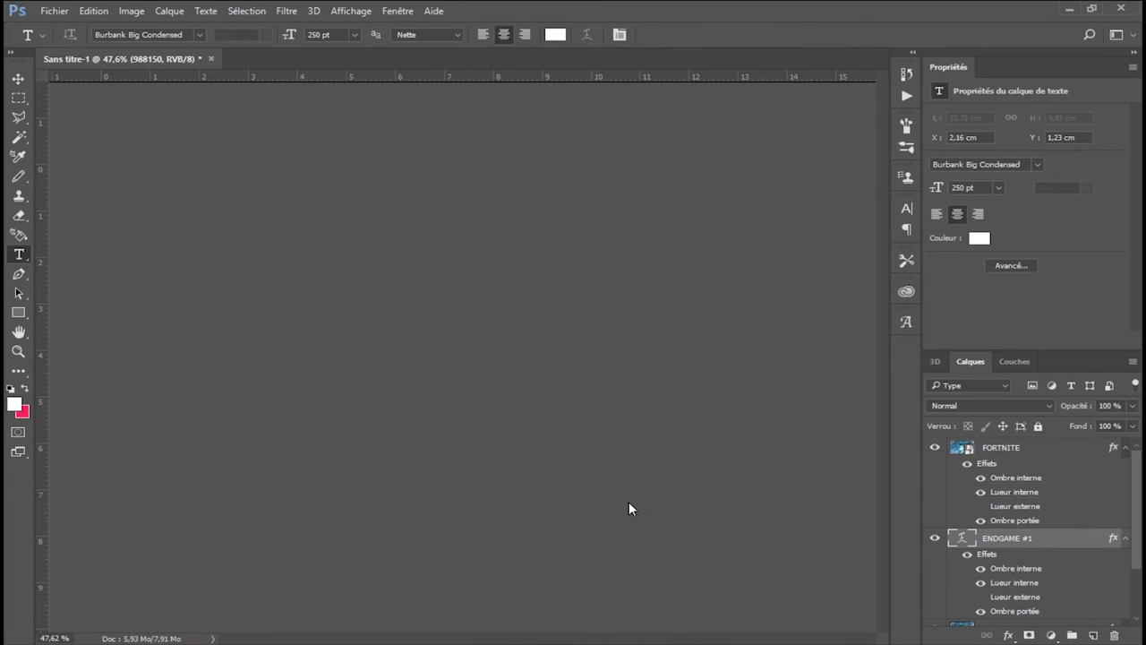